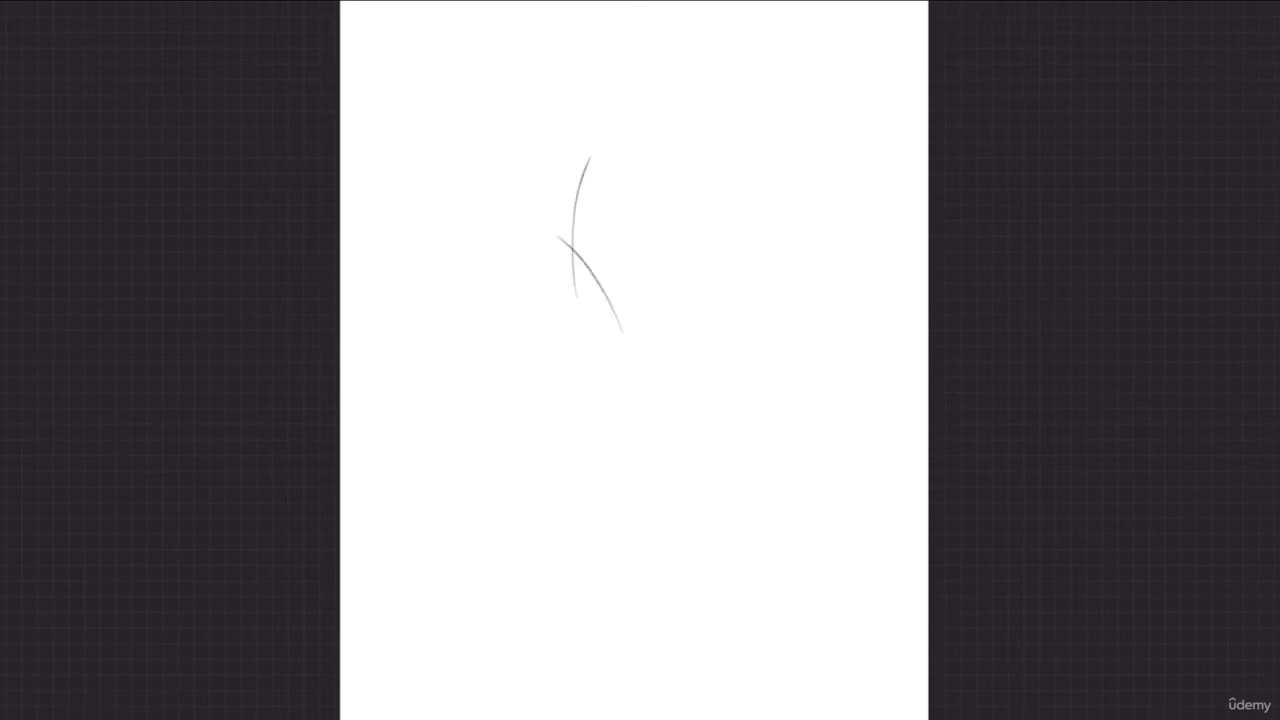
Sketch the torso of a back-view figure with light curves for the spine, shoulders, waist and rounded buttocks
mouse_move(592, 260)
mouse_down()
mouse_move(609, 357)
mouse_move(596, 366)
mouse_up()
drag(548, 183, 607, 162)
drag(662, 194, 681, 240)
drag(643, 168, 686, 263)
mouse_move(679, 235)
mouse_down()
mouse_move(658, 332)
mouse_move(557, 380)
mouse_move(572, 430)
mouse_up()
drag(548, 362, 590, 436)
Sketch the figure's standing leg and bent raised leg, and reinforce the spine and lower-back curves
mouse_move(661, 320)
mouse_down()
mouse_move(648, 564)
mouse_move(626, 584)
mouse_up()
drag(604, 450, 614, 542)
drag(620, 482, 610, 562)
drag(636, 350, 772, 484)
mouse_move(656, 432)
mouse_down()
mouse_move(728, 460)
mouse_move(750, 554)
mouse_up()
mouse_move(744, 470)
mouse_down()
mouse_move(720, 505)
mouse_move(728, 606)
mouse_up()
drag(650, 545, 604, 628)
mouse_move(616, 546)
mouse_down()
mouse_move(564, 586)
mouse_move(586, 652)
mouse_up()
drag(612, 592, 600, 686)
mouse_move(588, 160)
mouse_down()
mouse_move(578, 272)
mouse_move(600, 362)
mouse_up()
mouse_move(608, 290)
mouse_down()
mouse_move(602, 328)
mouse_move(550, 394)
mouse_move(630, 434)
mouse_up()
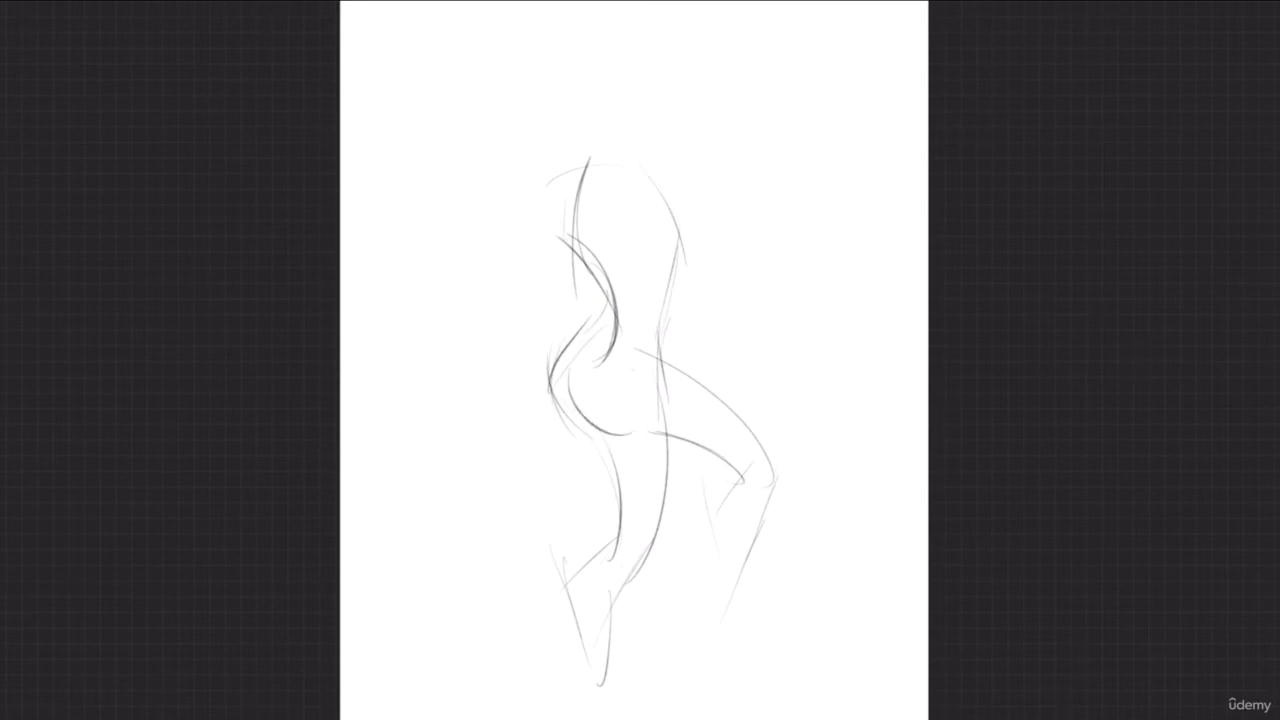
Sketch the outstretched arm and the lowered arm with simple hands, and add the oval head and neck
mouse_move(610, 180)
mouse_down()
mouse_move(646, 155)
mouse_move(748, 144)
mouse_move(770, 127)
mouse_move(864, 124)
mouse_move(784, 166)
mouse_move(658, 194)
mouse_up()
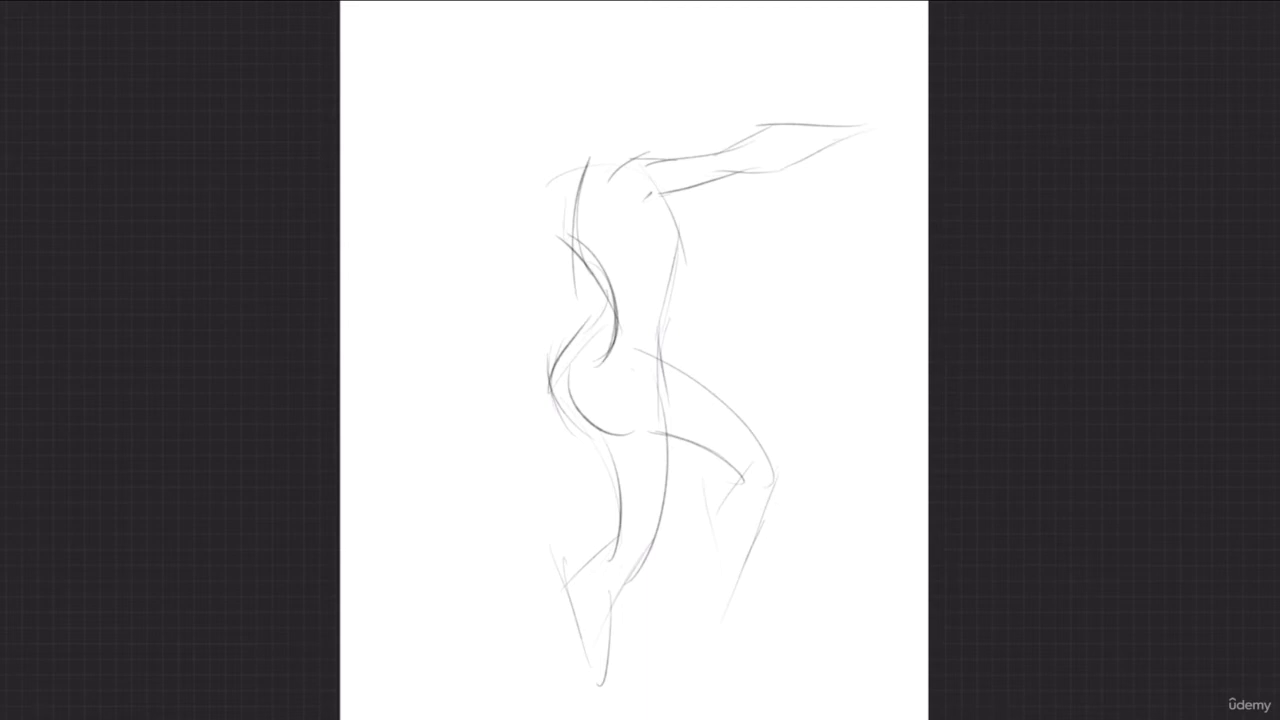
mouse_move(540, 186)
mouse_down()
mouse_move(564, 179)
mouse_move(525, 218)
mouse_move(497, 297)
mouse_up()
drag(557, 235, 519, 292)
drag(551, 221, 567, 241)
mouse_move(513, 277)
mouse_down()
mouse_move(478, 300)
mouse_move(450, 352)
mouse_up()
drag(504, 306, 438, 368)
mouse_move(526, 300)
mouse_down()
mouse_move(432, 372)
mouse_move(390, 348)
mouse_up()
mouse_move(420, 355)
mouse_down()
mouse_move(402, 361)
mouse_move(404, 400)
mouse_up()
mouse_move(844, 121)
mouse_down()
mouse_move(898, 127)
mouse_move(858, 135)
mouse_up()
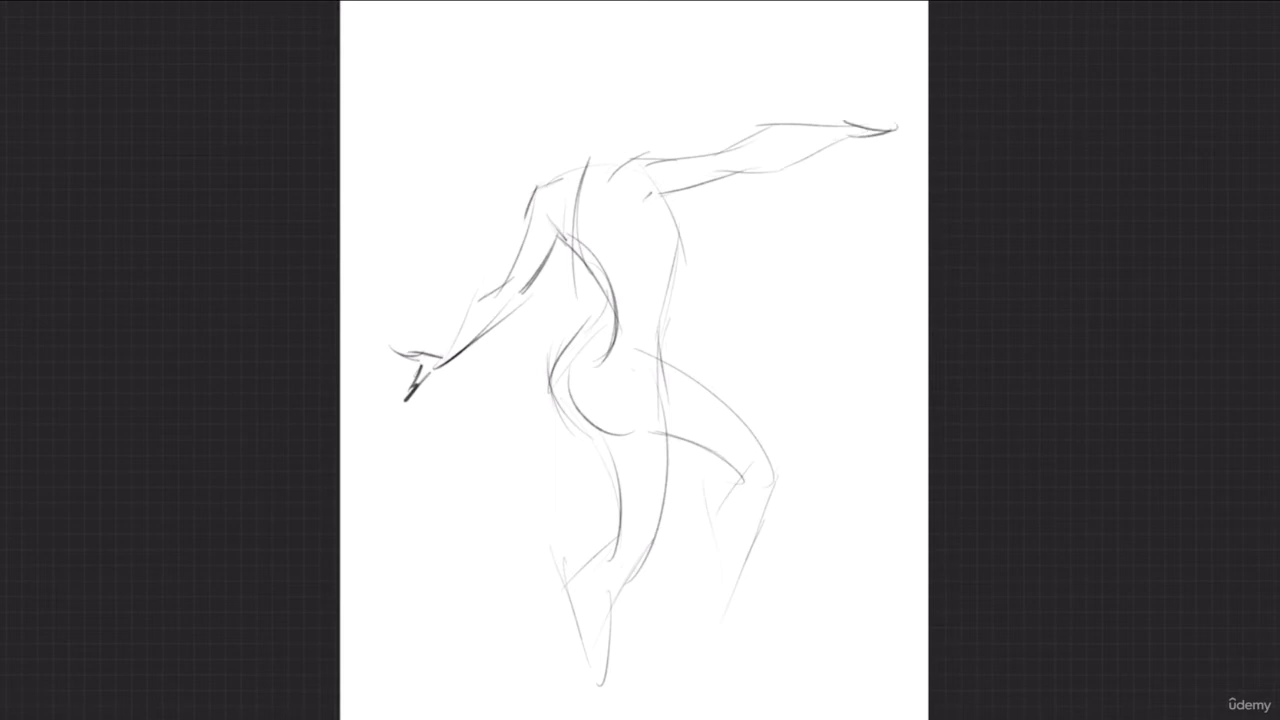
mouse_move(556, 137)
mouse_down()
mouse_move(563, 178)
mouse_move(532, 80)
mouse_move(548, 64)
mouse_move(611, 116)
mouse_move(614, 133)
mouse_move(585, 130)
mouse_move(610, 168)
mouse_move(624, 166)
mouse_up()
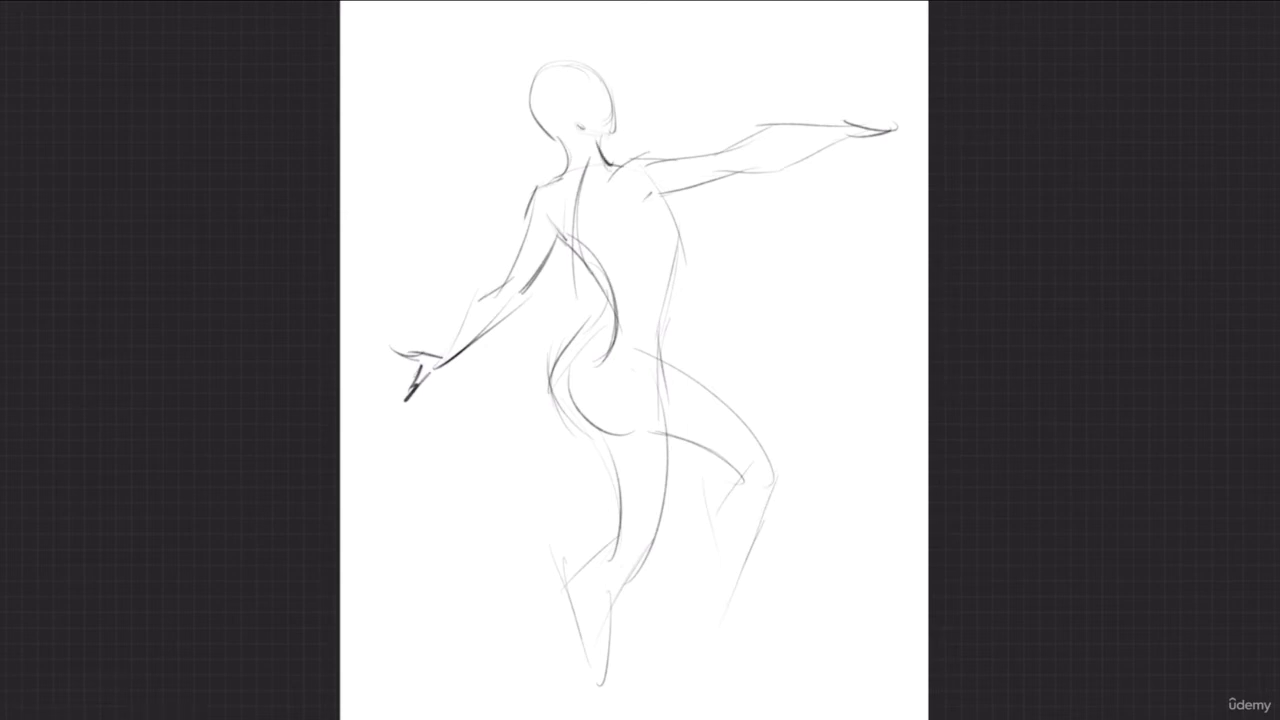
Refine the buttock, raised thigh, knee and both lower legs with firmer contour lines
drag(576, 392, 616, 432)
drag(652, 358, 774, 492)
mouse_move(636, 428)
mouse_down()
mouse_move(760, 484)
mouse_move(760, 496)
mouse_up()
mouse_move(772, 450)
mouse_down()
mouse_move(782, 490)
mouse_move(764, 526)
mouse_up()
mouse_move(745, 482)
mouse_down()
mouse_move(705, 540)
mouse_move(716, 586)
mouse_up()
drag(768, 536, 706, 642)
mouse_move(664, 472)
mouse_down()
mouse_move(662, 520)
mouse_move(632, 580)
mouse_up()
drag(598, 433, 618, 538)
drag(596, 462, 604, 492)
mouse_move(612, 546)
mouse_down()
mouse_move(596, 576)
mouse_move(633, 596)
mouse_move(607, 700)
mouse_up()
drag(590, 634, 614, 700)
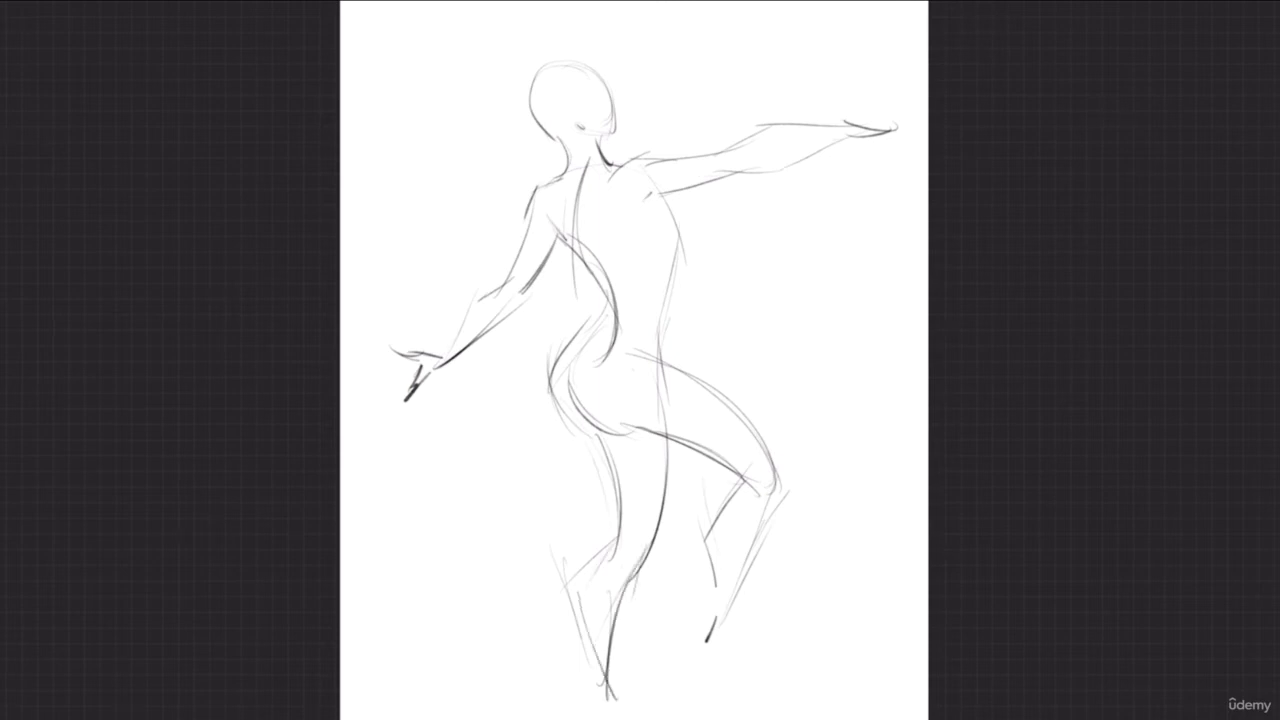
Draw the breast and front waist contours, and firm up the back and raised-thigh lines
mouse_move(652, 197)
mouse_down()
mouse_move(664, 236)
mouse_move(652, 305)
mouse_up()
mouse_move(658, 194)
mouse_down()
mouse_move(688, 222)
mouse_move(675, 264)
mouse_move(666, 259)
mouse_move(659, 366)
mouse_up()
drag(665, 321, 660, 371)
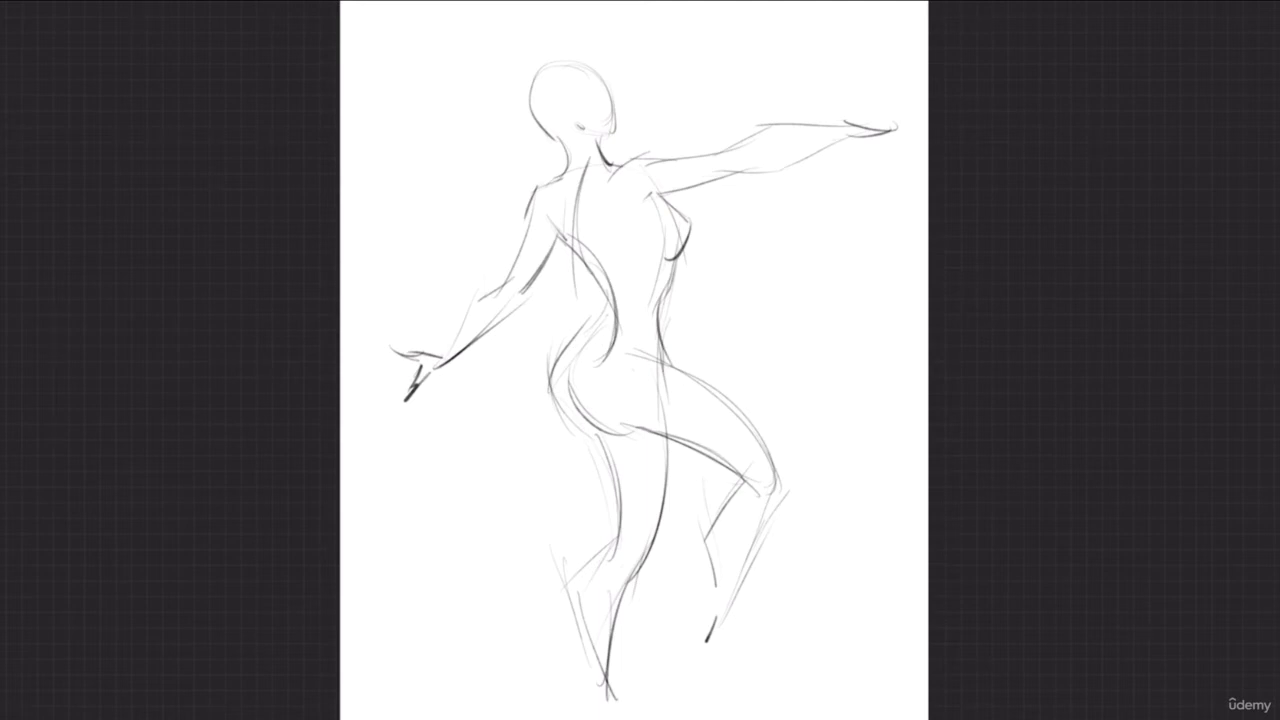
mouse_move(566, 250)
mouse_down()
mouse_move(599, 298)
mouse_move(582, 326)
mouse_up()
drag(556, 194, 543, 240)
drag(550, 184, 542, 238)
mouse_move(614, 430)
mouse_down()
mouse_move(726, 460)
mouse_move(754, 490)
mouse_up()
mouse_move(690, 372)
mouse_down()
mouse_move(764, 440)
mouse_move(781, 482)
mouse_move(756, 544)
mouse_up()
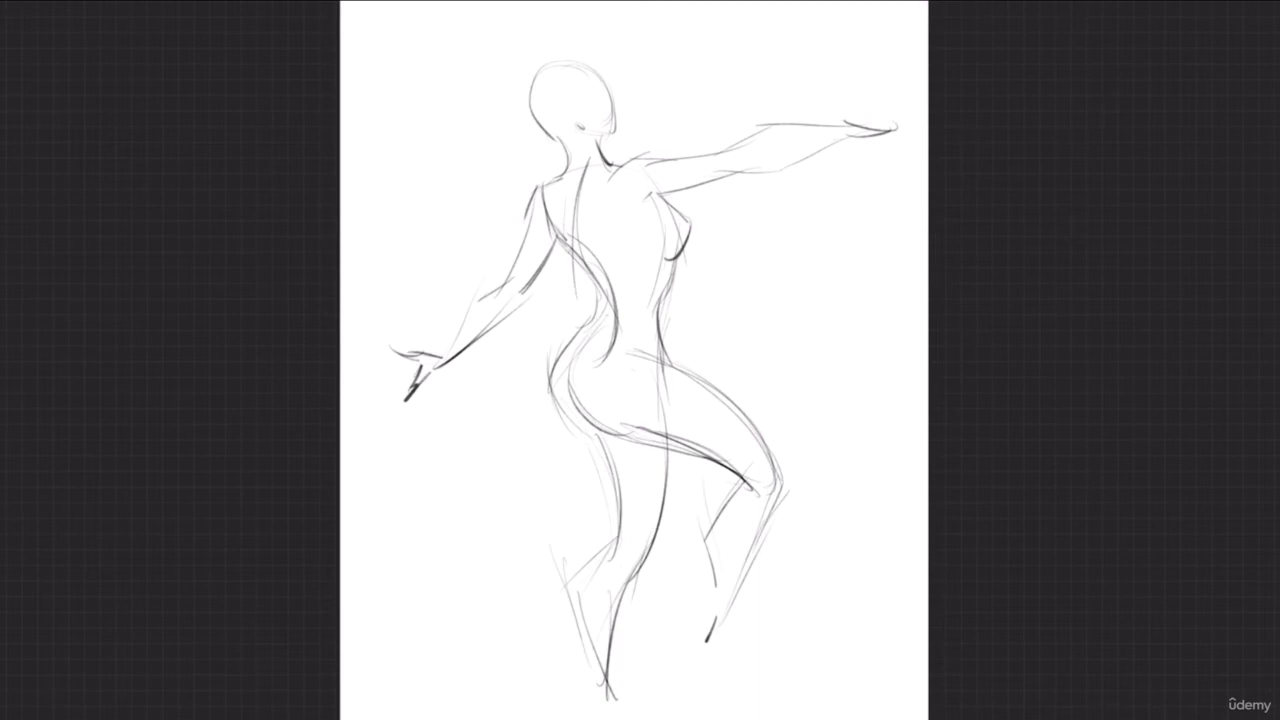
drag(632, 228, 646, 270)
Add long, light strands of hair flowing backward from the top of the head
mouse_move(430, 135)
mouse_down()
mouse_move(440, 192)
mouse_move(450, 184)
mouse_move(420, 270)
mouse_up()
drag(524, 132, 514, 190)
drag(540, 50, 596, 56)
drag(479, 161, 467, 177)
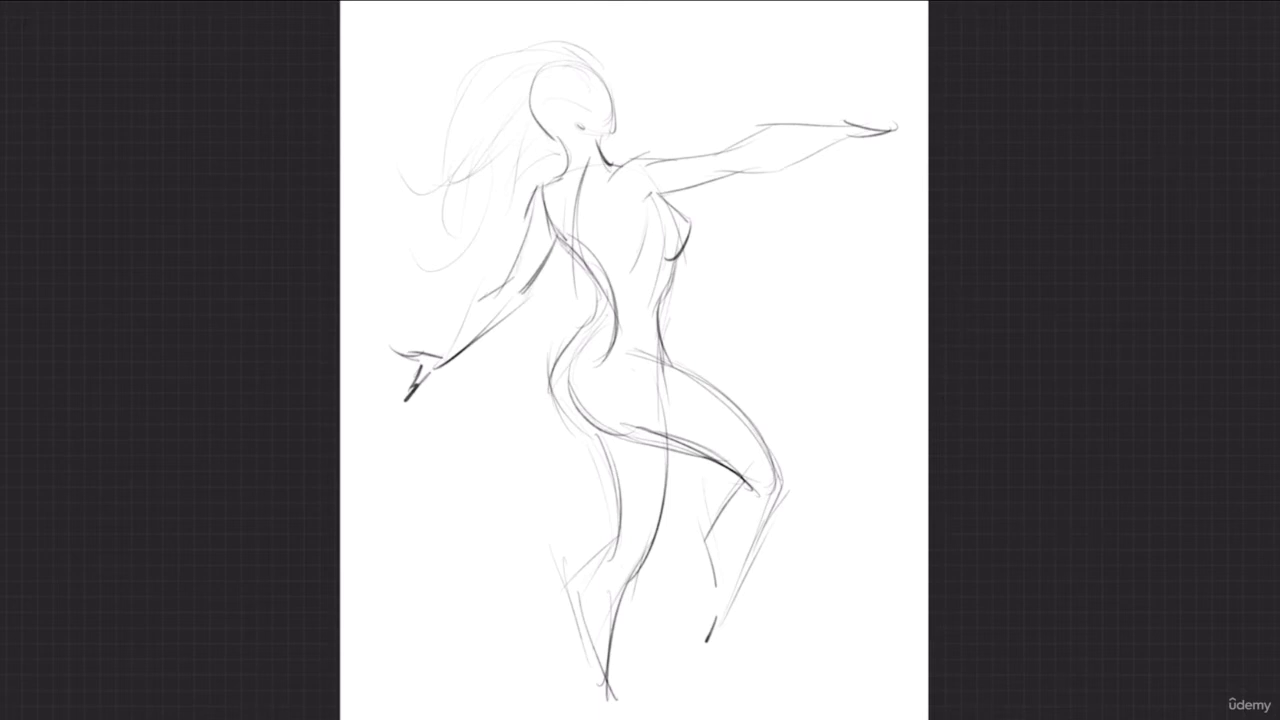
Strengthen the hip curve, the underside of the raised thigh, the bent knee and the standing leg
drag(598, 326, 574, 390)
drag(634, 437, 734, 475)
mouse_move(760, 434)
mouse_down()
mouse_move(788, 486)
mouse_move(764, 530)
mouse_up()
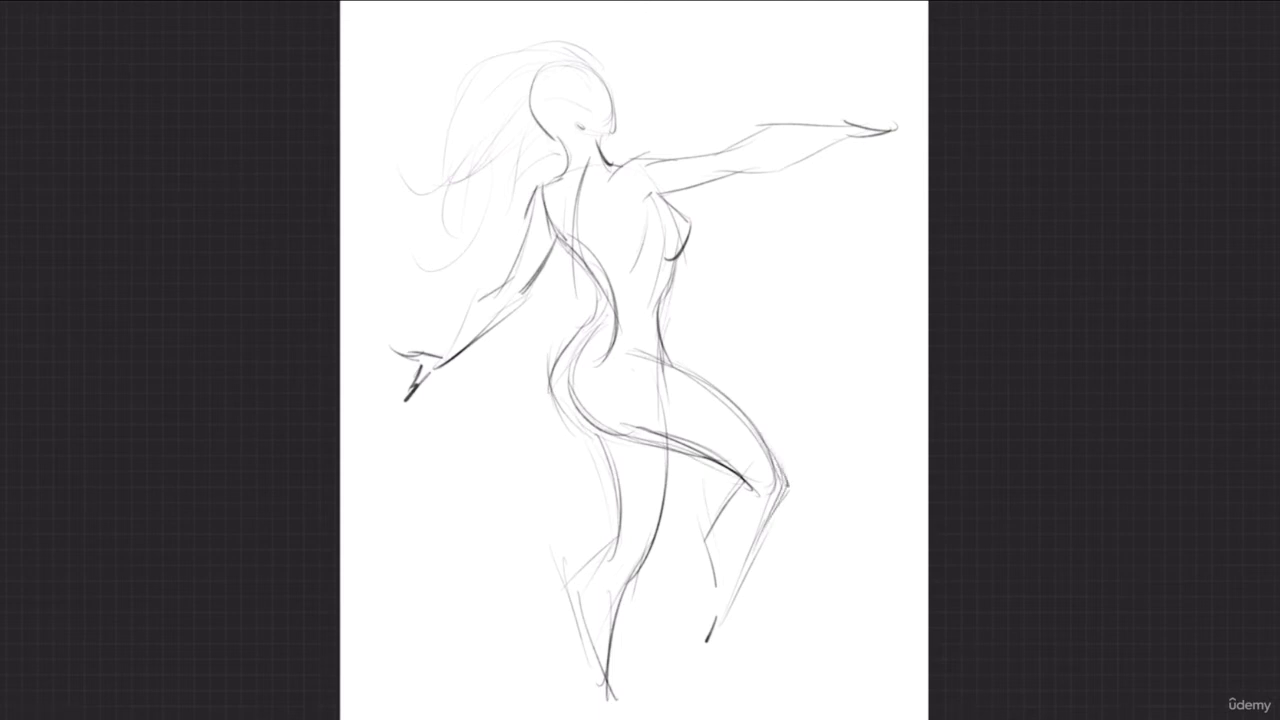
mouse_move(604, 468)
mouse_down()
mouse_move(612, 540)
mouse_move(572, 594)
mouse_move(602, 704)
mouse_up()
Sketch the raised leg's pointed foot, heel and ankle, and reinforce the line from the neck down the spine
mouse_move(714, 590)
mouse_down()
mouse_move(704, 626)
mouse_move(727, 676)
mouse_up()
drag(674, 641, 742, 712)
drag(738, 646, 730, 692)
drag(680, 630, 702, 646)
drag(710, 610, 678, 652)
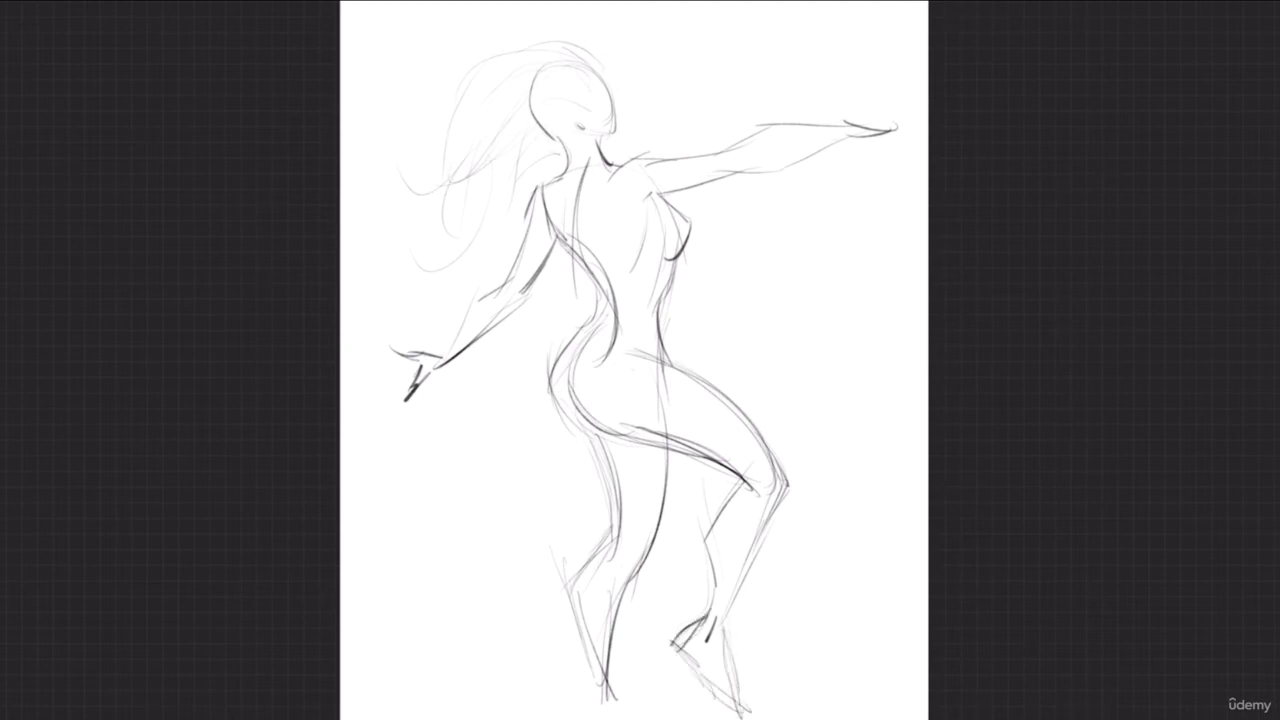
drag(731, 586, 729, 678)
drag(570, 212, 590, 279)
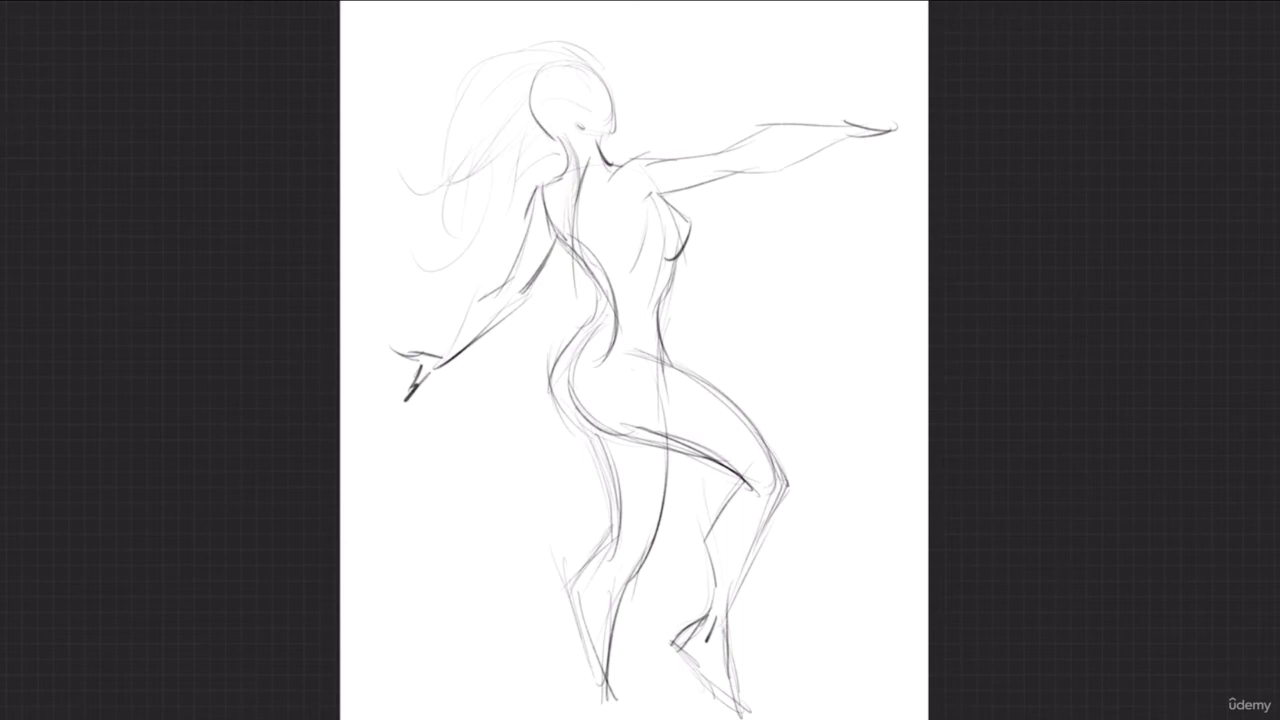
drag(781, 462, 810, 546)
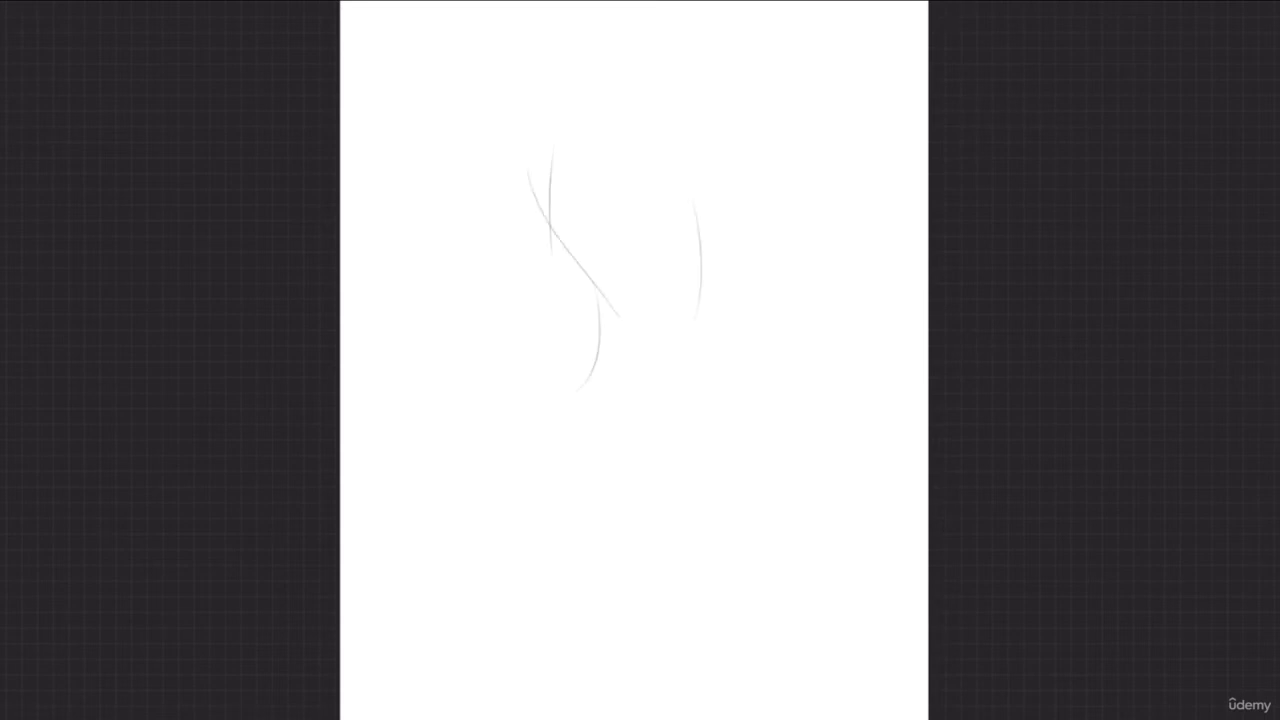
Draw a long S-shaped gesture line for a second, front-view figure, and block in its waist and hip curves
drag(693, 318, 690, 374)
drag(598, 100, 650, 655)
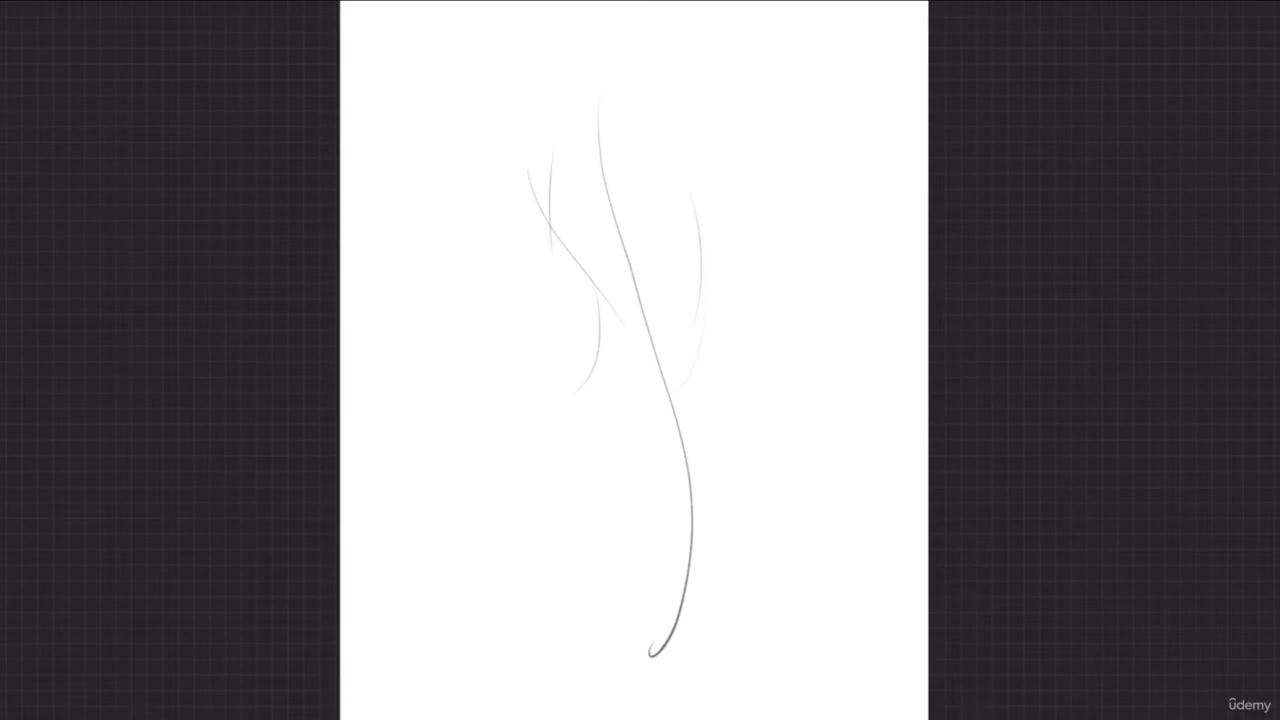
drag(549, 178, 576, 252)
drag(686, 234, 685, 256)
drag(606, 268, 584, 352)
mouse_move(604, 298)
mouse_down()
mouse_move(572, 370)
mouse_move(610, 436)
mouse_up()
drag(564, 384, 620, 428)
Sketch the second figure's tapering legs, with the thighs pressed together and the lower legs meeting at the feet
drag(678, 396, 698, 496)
mouse_move(666, 368)
mouse_down()
mouse_move(704, 506)
mouse_move(706, 480)
mouse_up()
drag(630, 334, 704, 504)
drag(672, 392, 702, 510)
drag(600, 420, 668, 524)
drag(690, 340, 700, 476)
drag(706, 408, 696, 522)
drag(702, 476, 684, 568)
drag(708, 462, 684, 636)
mouse_move(668, 506)
mouse_down()
mouse_move(638, 578)
mouse_move(664, 648)
mouse_up()
drag(688, 578, 658, 674)
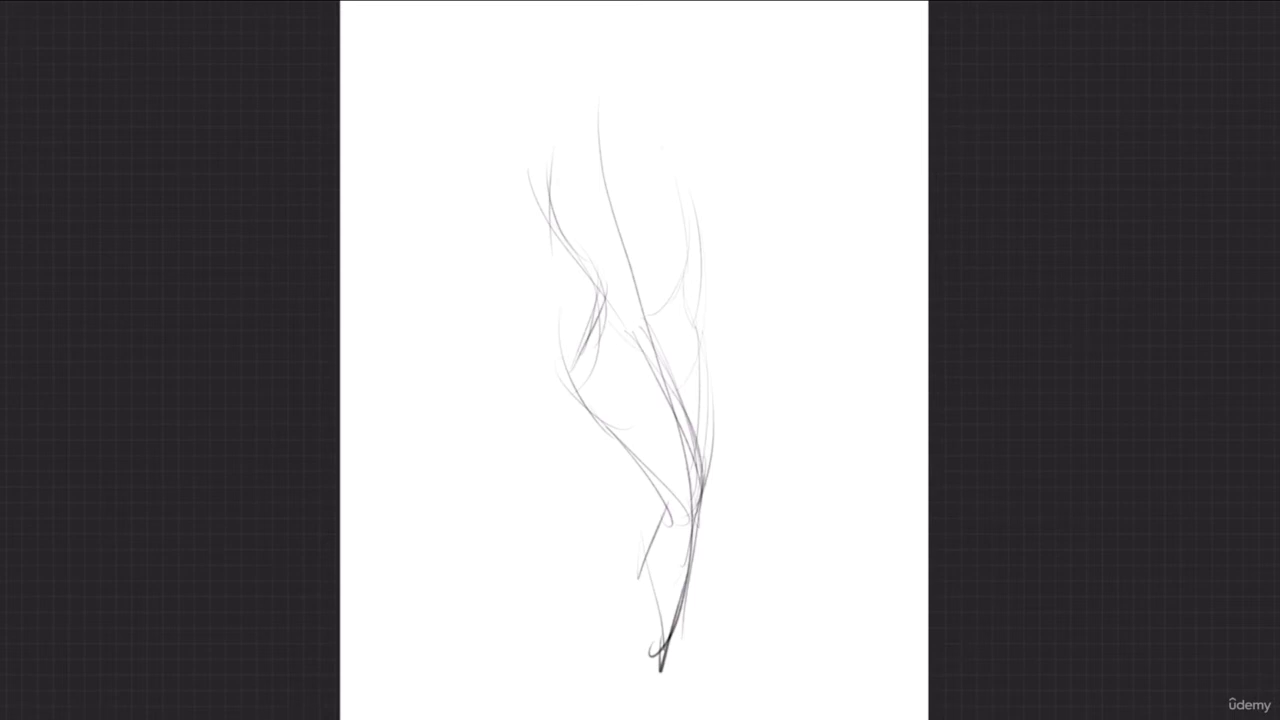
Draw the shoulder line and the bent raised arm of the second figure
mouse_move(550, 146)
mouse_down()
mouse_move(536, 184)
mouse_move(532, 172)
mouse_move(664, 144)
mouse_move(684, 160)
mouse_move(688, 196)
mouse_up()
mouse_move(664, 146)
mouse_down()
mouse_move(738, 178)
mouse_move(764, 220)
mouse_move(750, 202)
mouse_up()
drag(686, 104, 748, 198)
drag(736, 146, 774, 198)
Sketch the rounded shoulder and the lowered arm down to the hand beside the thigh
drag(538, 148, 521, 220)
drag(566, 174, 538, 216)
drag(530, 162, 540, 346)
drag(566, 204, 556, 310)
mouse_move(568, 240)
mouse_down()
mouse_move(560, 320)
mouse_move(526, 372)
mouse_move(570, 470)
mouse_up()
drag(558, 302, 572, 452)
mouse_move(534, 394)
mouse_down()
mouse_move(570, 448)
mouse_move(578, 492)
mouse_move(588, 486)
mouse_up()
Add the rib cage arch, reinforce the torso sides, and rework the thigh lines and rear lower leg
drag(570, 212, 613, 286)
drag(618, 240, 681, 262)
drag(682, 194, 688, 254)
mouse_move(687, 222)
mouse_down()
mouse_move(690, 314)
mouse_move(668, 388)
mouse_up()
drag(626, 340, 698, 470)
mouse_move(698, 326)
mouse_down()
mouse_move(682, 500)
mouse_move(640, 508)
mouse_move(612, 542)
mouse_move(610, 628)
mouse_up()
drag(624, 586, 646, 664)
drag(588, 258, 602, 304)
drag(562, 212, 598, 268)
drag(566, 194, 572, 228)
Draw the oval head on its neck and sketch the chest contour below the raised arm's shoulder
mouse_move(564, 146)
mouse_down()
mouse_move(592, 140)
mouse_move(610, 60)
mouse_up()
mouse_move(652, 102)
mouse_down()
mouse_move(604, 128)
mouse_move(640, 48)
mouse_move(650, 120)
mouse_up()
drag(654, 74, 612, 132)
drag(604, 66, 630, 43)
mouse_move(628, 134)
mouse_down()
mouse_move(620, 152)
mouse_move(654, 144)
mouse_move(690, 194)
mouse_move(680, 222)
mouse_up()
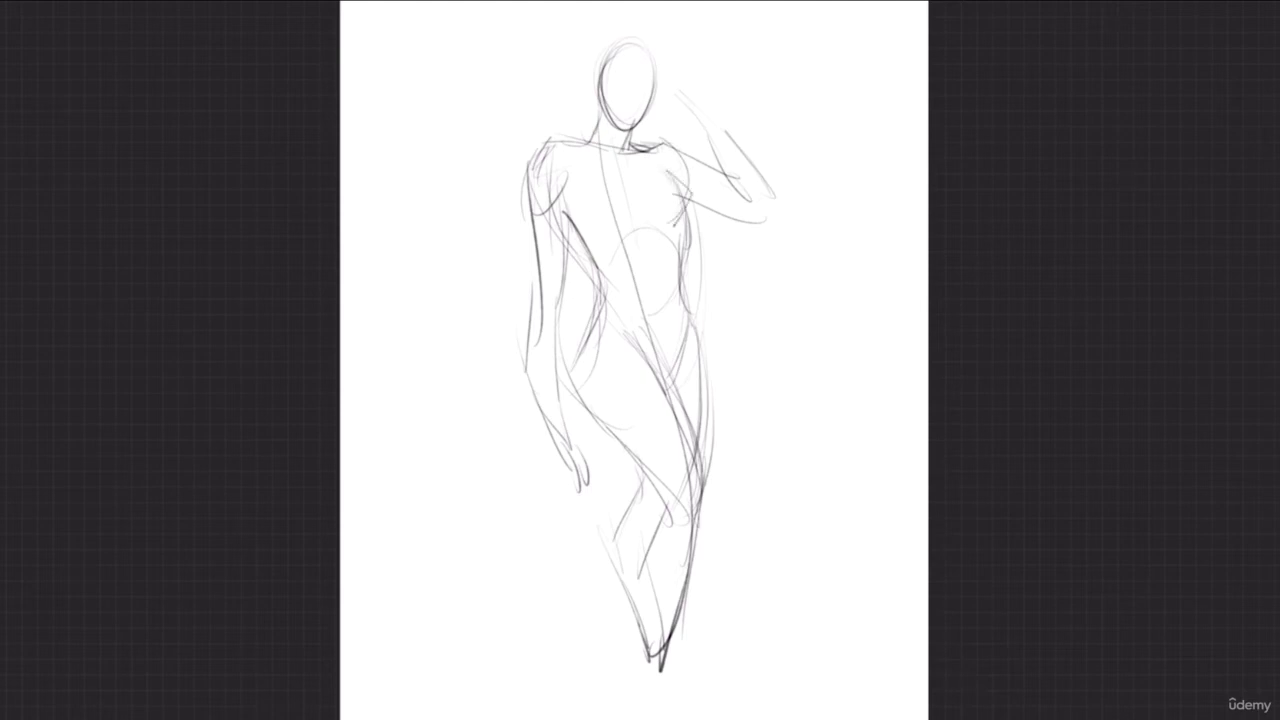
Draw the curve beneath the chest and strengthen the waist, hip and outer thigh contours
drag(600, 230, 650, 226)
mouse_move(578, 206)
mouse_down()
mouse_move(600, 230)
mouse_move(622, 230)
mouse_up()
drag(596, 282, 580, 360)
drag(592, 302, 574, 386)
drag(576, 322, 658, 534)
Define the knees and lower legs with darker strokes and add the front foot
drag(696, 482, 654, 666)
drag(684, 518, 650, 676)
mouse_move(658, 502)
mouse_down()
mouse_move(616, 586)
mouse_move(648, 658)
mouse_up()
drag(668, 602, 650, 682)
drag(648, 410, 670, 392)
mouse_move(692, 338)
mouse_down()
mouse_move(676, 466)
mouse_move(631, 492)
mouse_move(608, 546)
mouse_move(632, 680)
mouse_move(710, 704)
mouse_up()
Sketch the raised hand against the head, its forearm contours, and the hair outline beside the face
mouse_move(680, 96)
mouse_down()
mouse_move(650, 106)
mouse_move(664, 100)
mouse_up()
drag(664, 46, 688, 96)
mouse_move(662, 46)
mouse_down()
mouse_move(662, 66)
mouse_move(622, 33)
mouse_move(567, 120)
mouse_move(579, 131)
mouse_up()
drag(671, 134, 687, 150)
drag(659, 103, 710, 152)
mouse_move(642, 124)
mouse_down()
mouse_move(672, 145)
mouse_move(730, 150)
mouse_up()
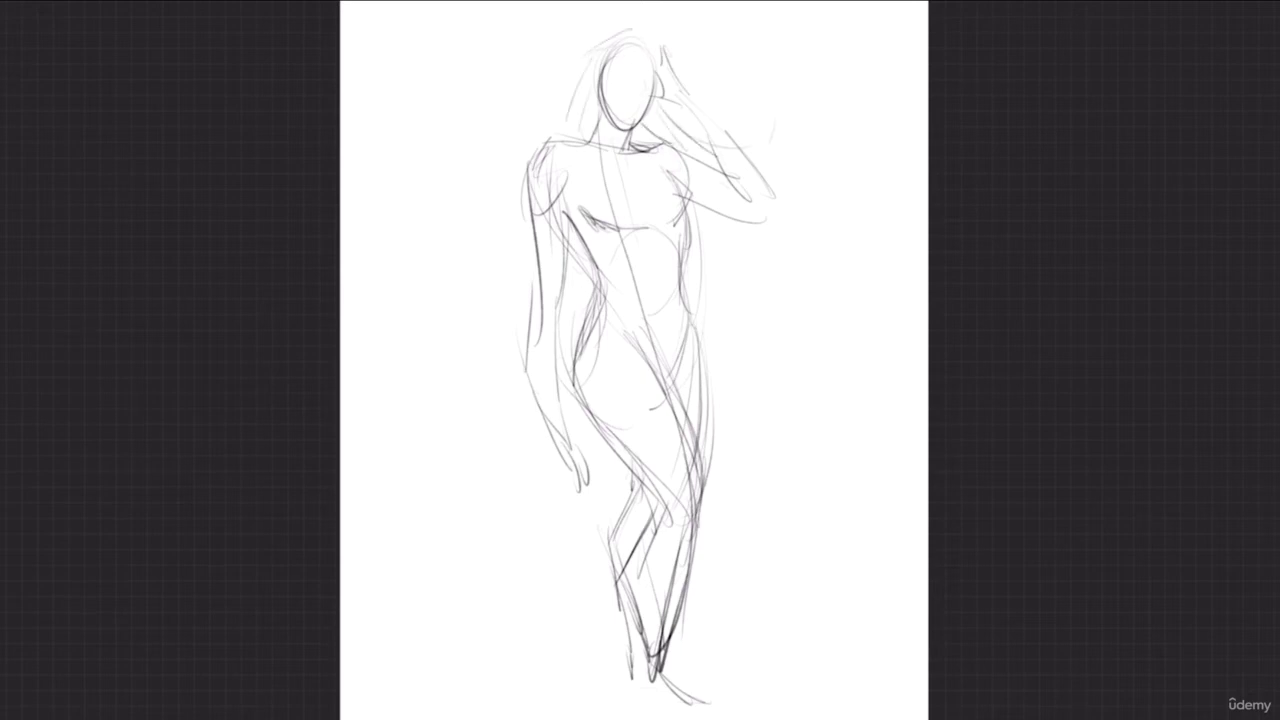
Add loose hair strands around the head and shoulder, and define the lowered hand's thumb and fingers
drag(690, 206, 746, 282)
mouse_move(600, 88)
mouse_down()
mouse_move(561, 296)
mouse_move(562, 434)
mouse_move(580, 432)
mouse_move(558, 428)
mouse_move(580, 462)
mouse_move(562, 484)
mouse_up()
drag(578, 440, 582, 484)
drag(539, 386, 549, 412)
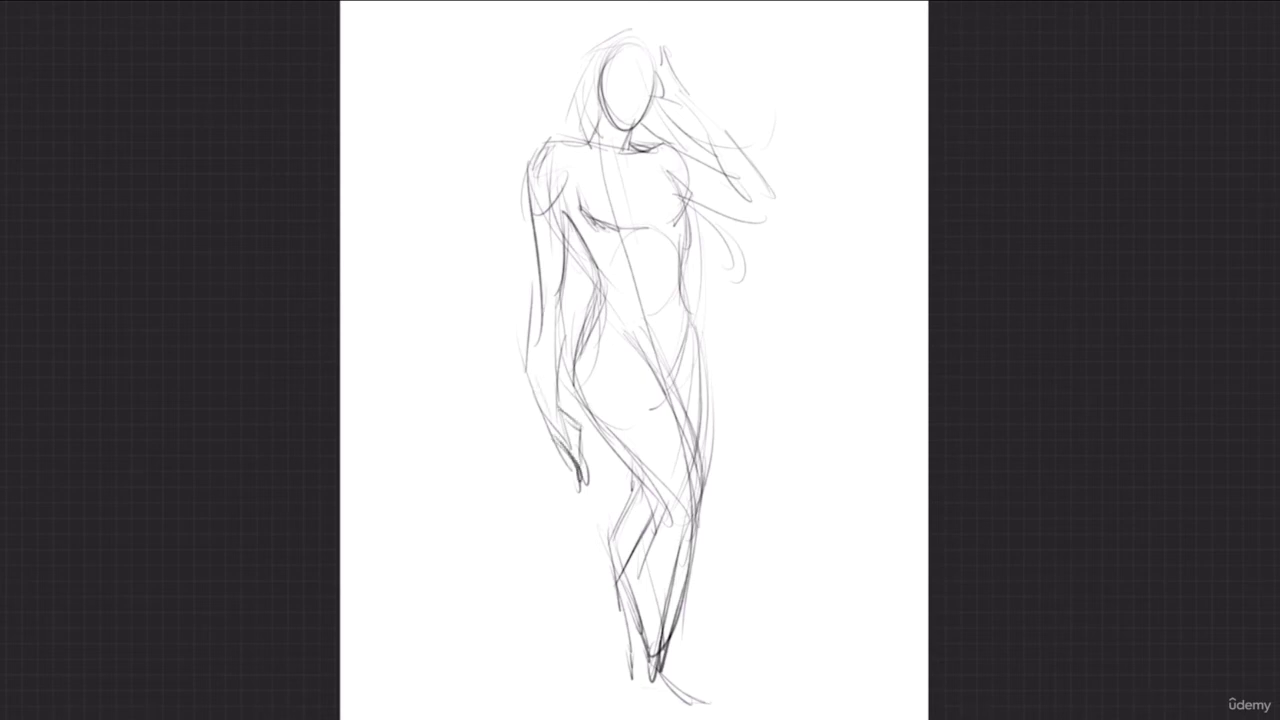
drag(617, 152, 631, 160)
Sketch a bold, bumpy arm outline in the empty space beside the figure as a demonstration
mouse_move(452, 145)
mouse_down()
mouse_move(432, 178)
mouse_move(441, 208)
mouse_move(470, 208)
mouse_move(466, 285)
mouse_up()
mouse_move(438, 200)
mouse_down()
mouse_move(440, 286)
mouse_move(472, 300)
mouse_move(463, 348)
mouse_up()
mouse_move(441, 278)
mouse_down()
mouse_move(430, 326)
mouse_move(450, 408)
mouse_up()
mouse_move(468, 334)
mouse_down()
mouse_move(462, 412)
mouse_move(450, 414)
mouse_up()
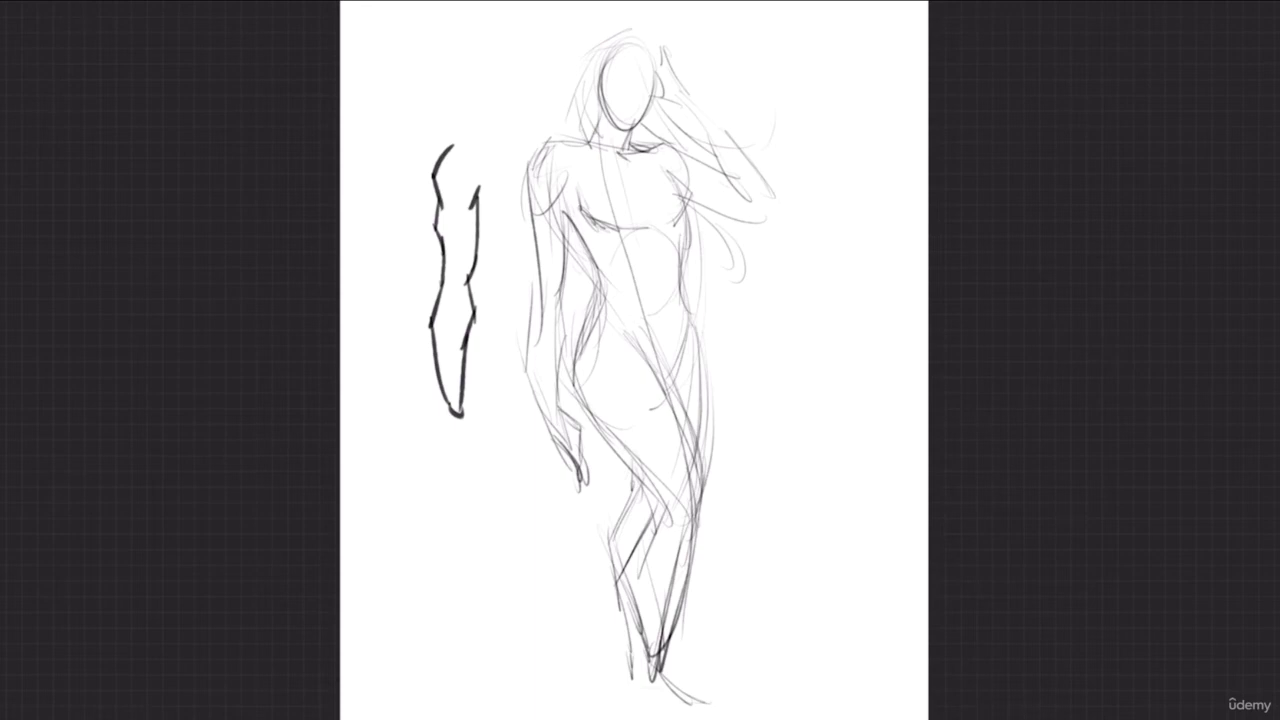
Undo all strokes of the demonstration arm beside the figure
key(ctrl+z)
key(ctrl+z)
key(ctrl+z)
key(ctrl+z)
key(ctrl+z)
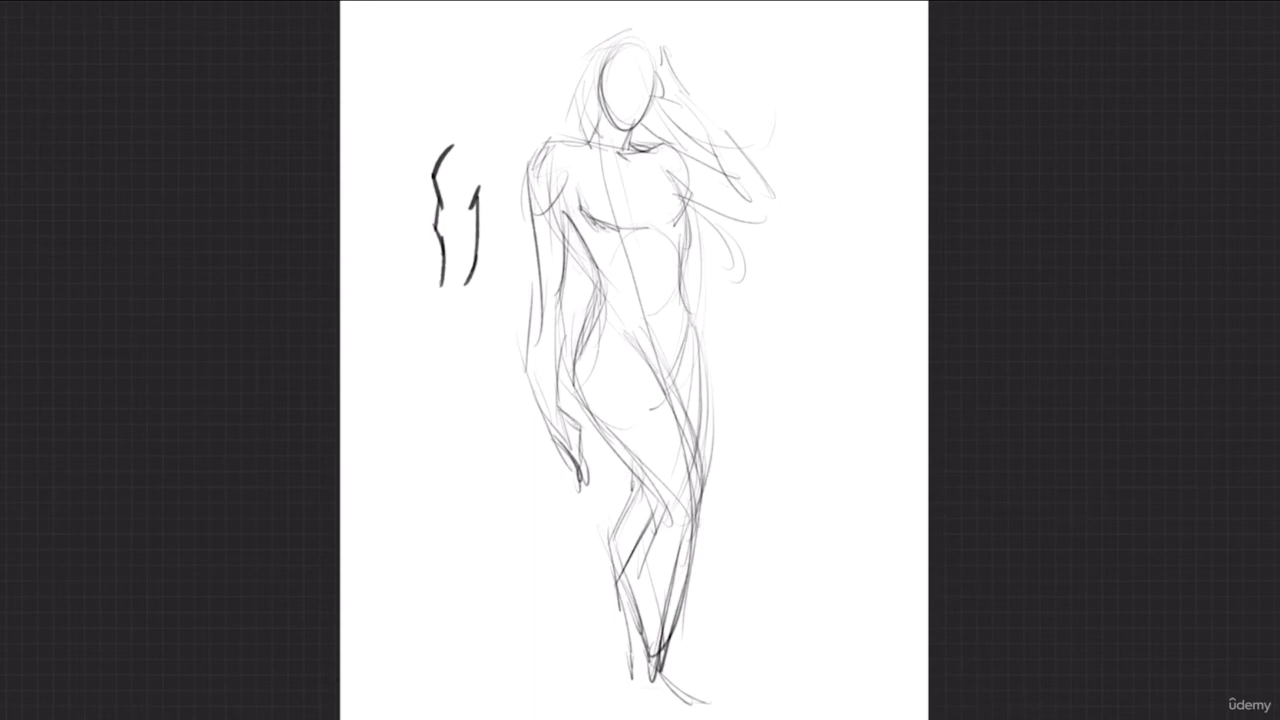
key(ctrl+z)
key(ctrl+z)
key(ctrl+z)
key(ctrl+z)
key(ctrl+z)
key(ctrl+z)
key(ctrl+z)
key(ctrl+z)
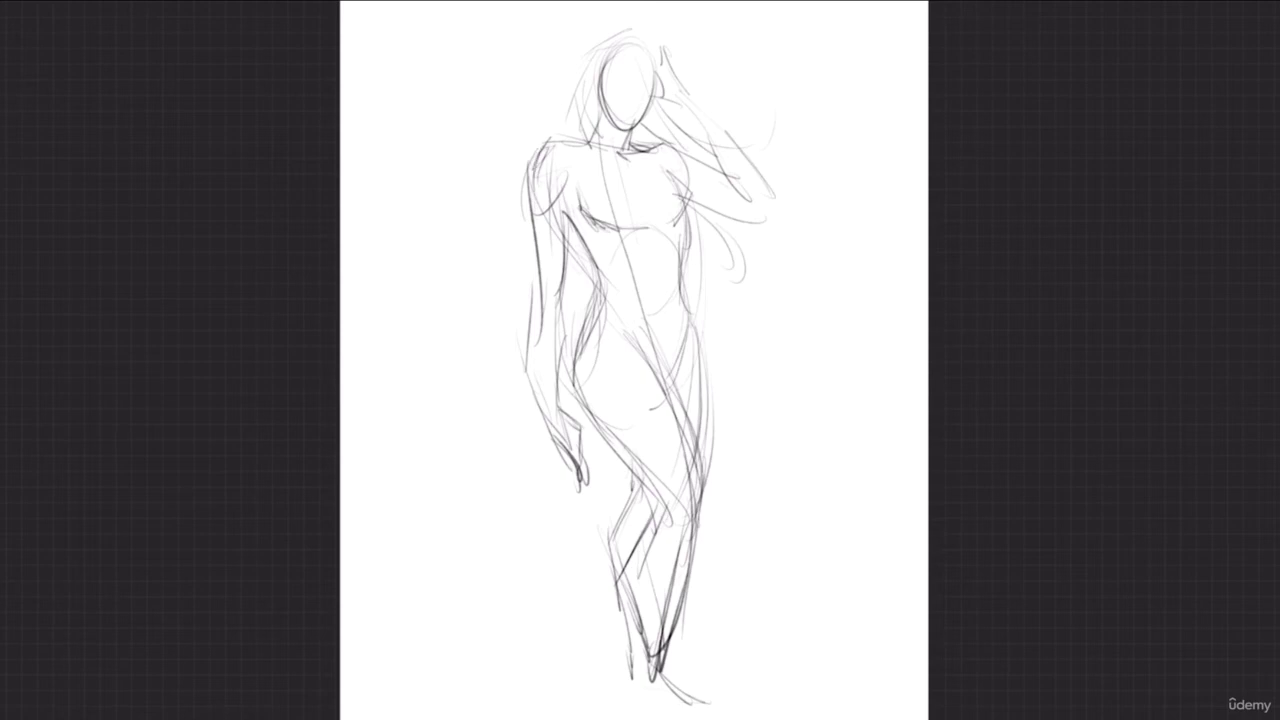
Reinforce the elbow and both forearm contours of the lowered arm down to the wrist
drag(562, 284, 557, 374)
drag(535, 282, 527, 372)
drag(528, 328, 558, 426)
drag(532, 354, 558, 448)
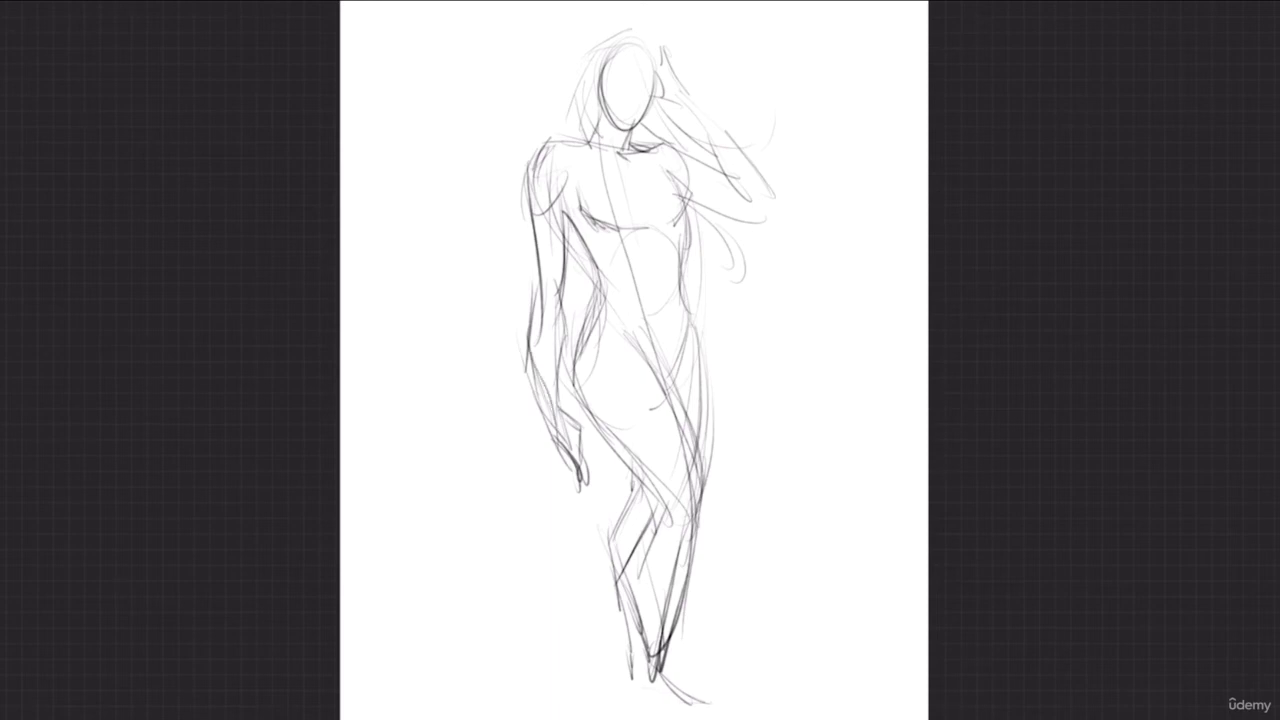
key(l)
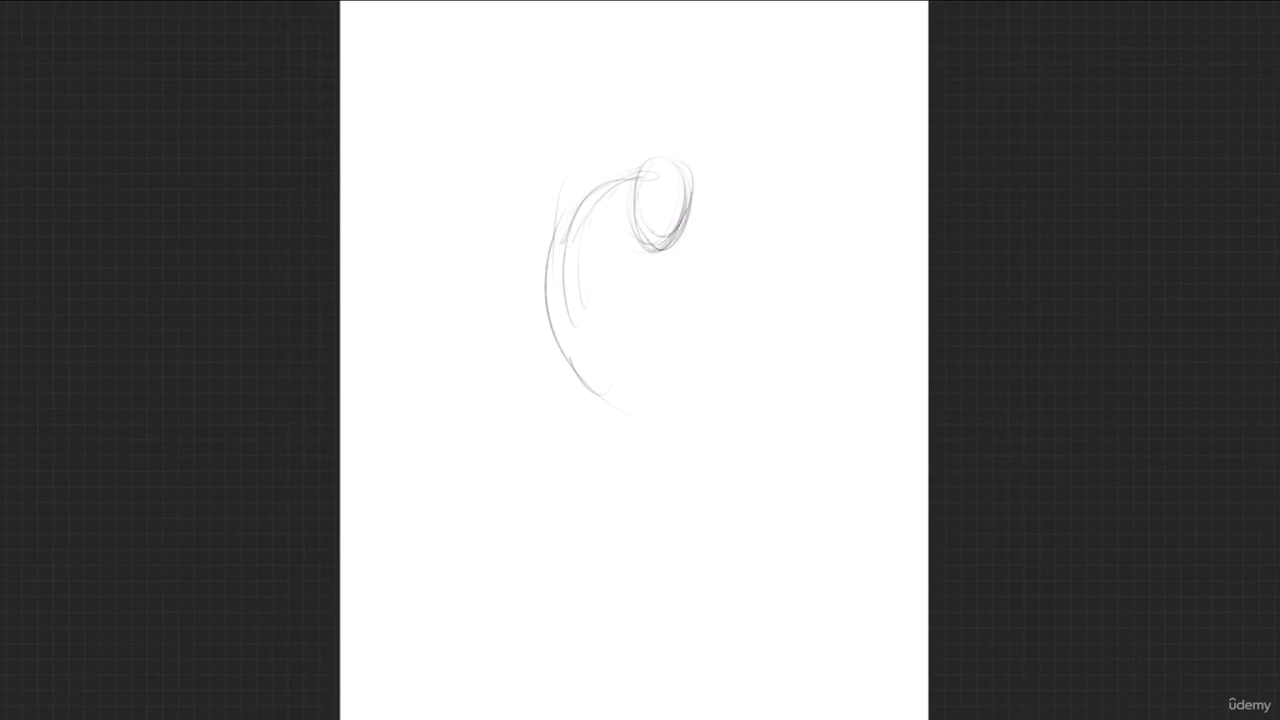
Sketch the third figure's slanted shoulder line with a rounded shoulder on each side of the oval head
mouse_move(533, 205)
mouse_down()
mouse_move(632, 222)
mouse_move(728, 184)
mouse_up()
drag(578, 199, 571, 218)
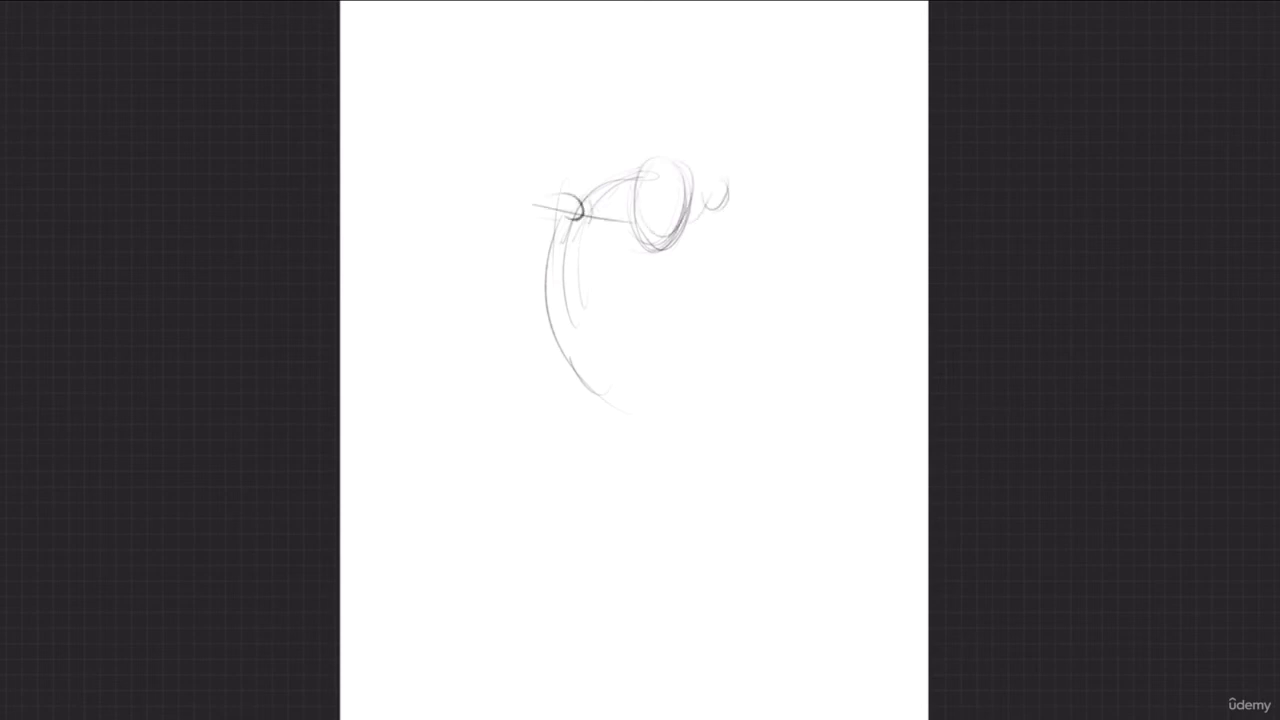
mouse_move(722, 182)
mouse_down()
mouse_move(706, 208)
mouse_move(716, 178)
mouse_up()
Draw the third figure's chest curve, torso side, waist and lower hip contours
mouse_move(690, 221)
mouse_down()
mouse_move(720, 206)
mouse_move(656, 285)
mouse_up()
mouse_move(578, 267)
mouse_down()
mouse_move(684, 278)
mouse_move(642, 318)
mouse_move(650, 334)
mouse_up()
mouse_move(636, 279)
mouse_down()
mouse_move(618, 328)
mouse_move(622, 347)
mouse_move(650, 354)
mouse_up()
mouse_move(546, 320)
mouse_down()
mouse_move(550, 360)
mouse_move(612, 398)
mouse_up()
drag(652, 350, 636, 394)
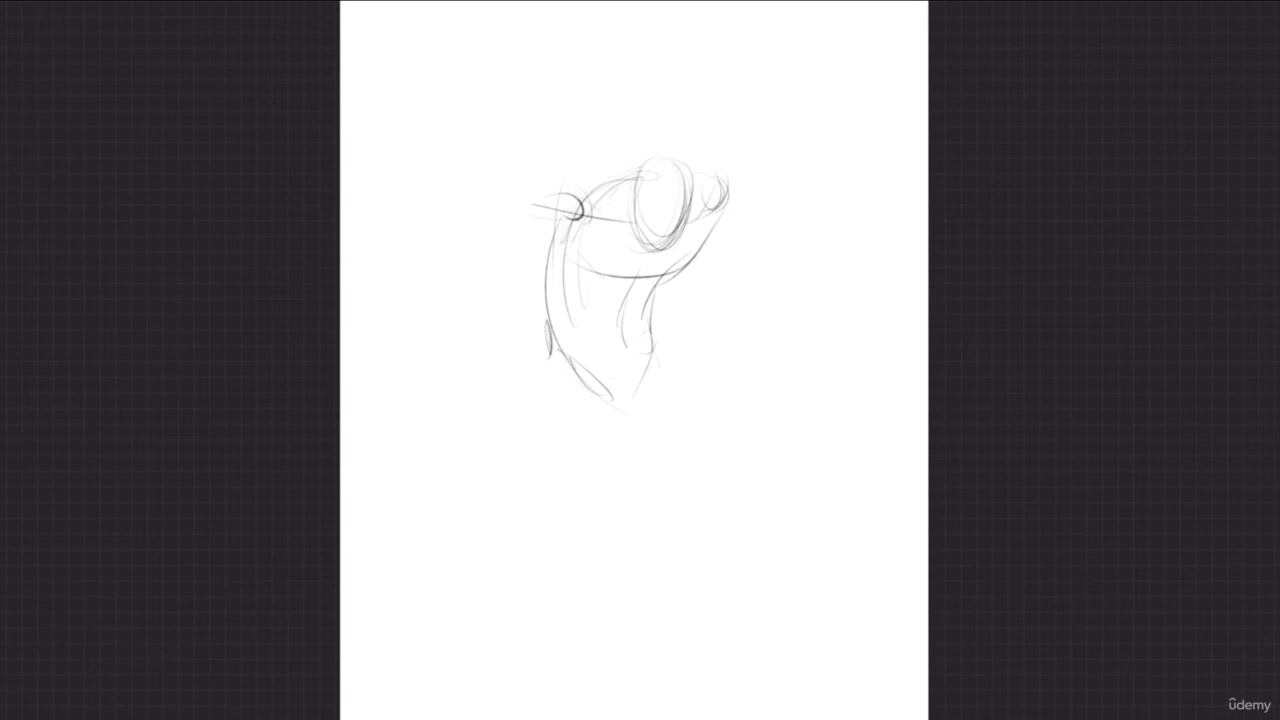
Sketch the third figure's two spread legs with thigh curves, knee marks and long shin lines
drag(572, 350, 529, 530)
drag(570, 420, 480, 658)
mouse_move(652, 368)
mouse_down()
mouse_move(764, 606)
mouse_move(802, 650)
mouse_up()
drag(750, 578, 769, 608)
drag(718, 516, 756, 590)
drag(668, 404, 726, 510)
drag(708, 450, 774, 610)
drag(571, 418, 551, 512)
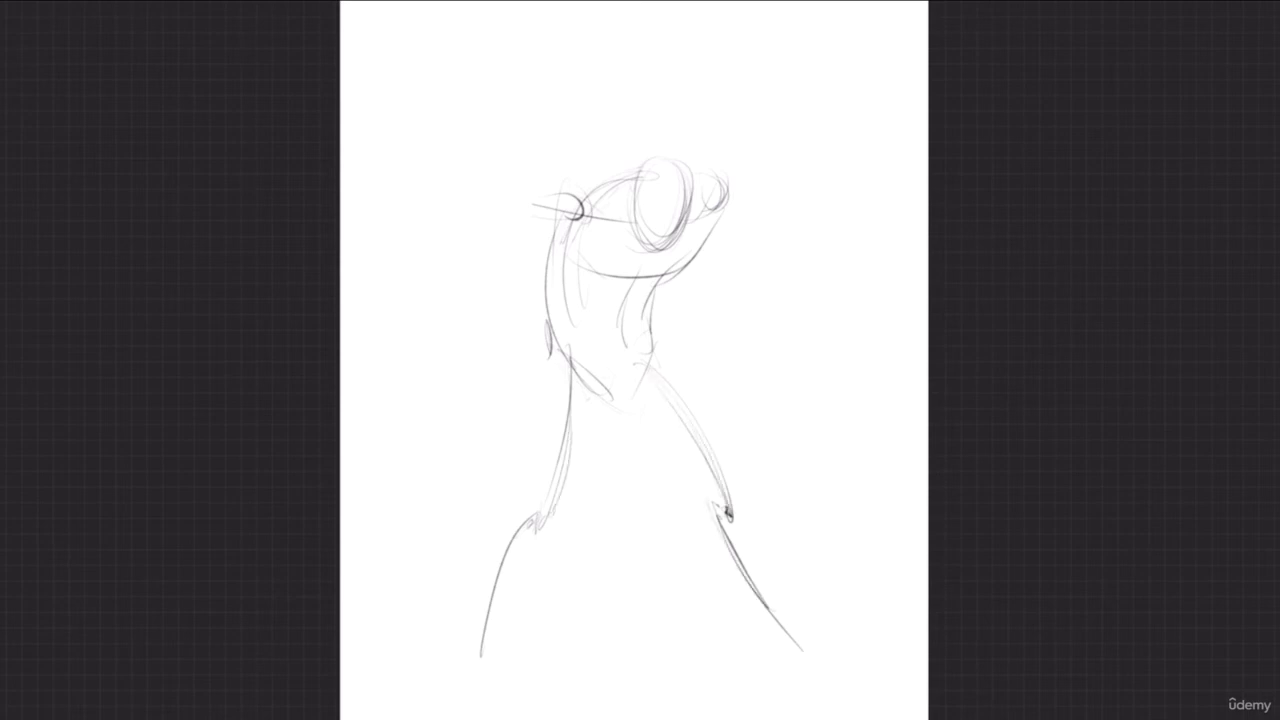
Sketch the outstretched arm's upper arm and curved forearm, and extend the shoulder line past the opposite shoulder
mouse_move(712, 204)
mouse_down()
mouse_move(782, 146)
mouse_move(870, 144)
mouse_up()
drag(720, 194, 782, 149)
drag(530, 200, 502, 192)
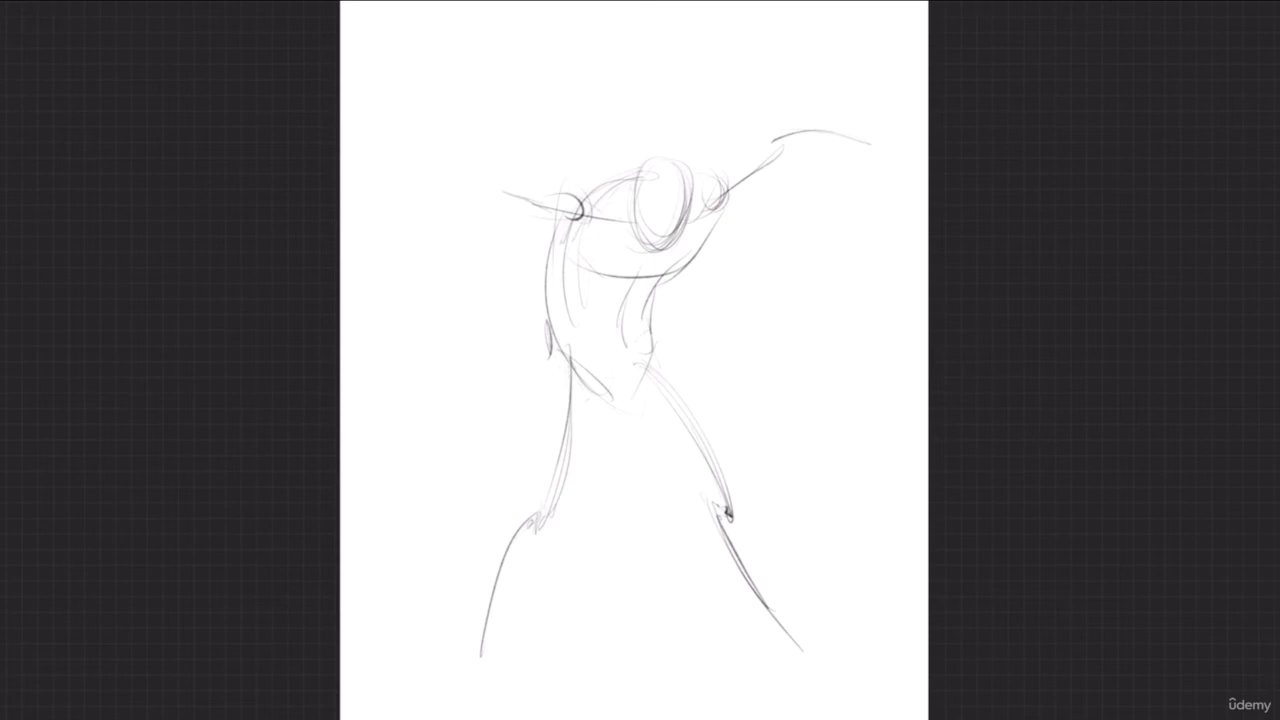
Sketch the bent arm with the upper arm down to an elbow at the waist and the forearm crossing the torso
mouse_move(547, 213)
mouse_down()
mouse_move(583, 332)
mouse_move(599, 344)
mouse_up()
drag(712, 293, 605, 327)
drag(680, 310, 606, 338)
drag(578, 243, 602, 326)
mouse_move(566, 206)
mouse_down()
mouse_move(588, 228)
mouse_move(626, 178)
mouse_up()
drag(606, 278, 580, 334)
drag(714, 294, 618, 334)
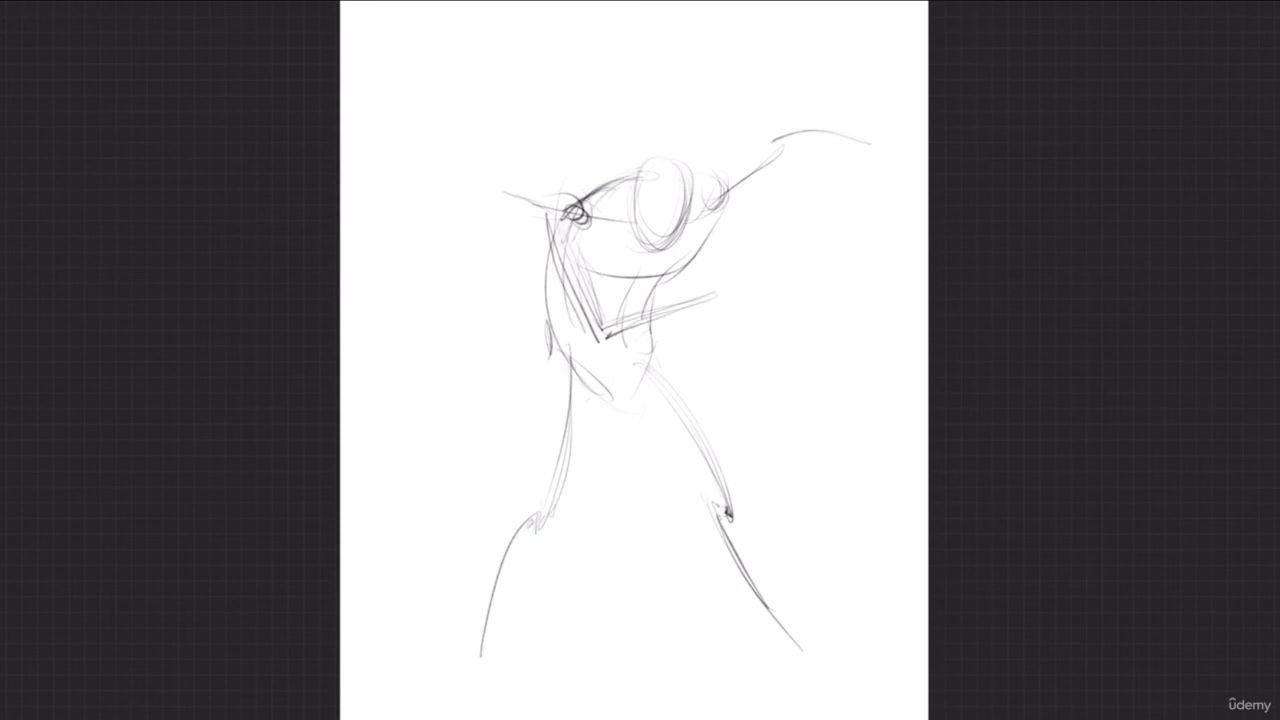
Add a second contour to the outstretched forearm and move the whole figure slightly up and left on the page
drag(768, 136, 887, 147)
key(v)
drag(685, 393, 646, 354)
key(v)
Build up the bent arm's upper-arm contours and add a small shoulder muscle oval to the outstretched arm
mouse_move(544, 174)
mouse_down()
mouse_move(519, 200)
mouse_move(558, 298)
mouse_up()
mouse_move(552, 230)
mouse_down()
mouse_move(568, 294)
mouse_move(670, 256)
mouse_move(562, 302)
mouse_move(572, 294)
mouse_move(550, 176)
mouse_move(538, 192)
mouse_move(618, 240)
mouse_up()
mouse_move(680, 174)
mouse_down()
mouse_move(744, 128)
mouse_move(752, 106)
mouse_move(860, 110)
mouse_move(704, 130)
mouse_up()
drag(700, 126, 684, 134)
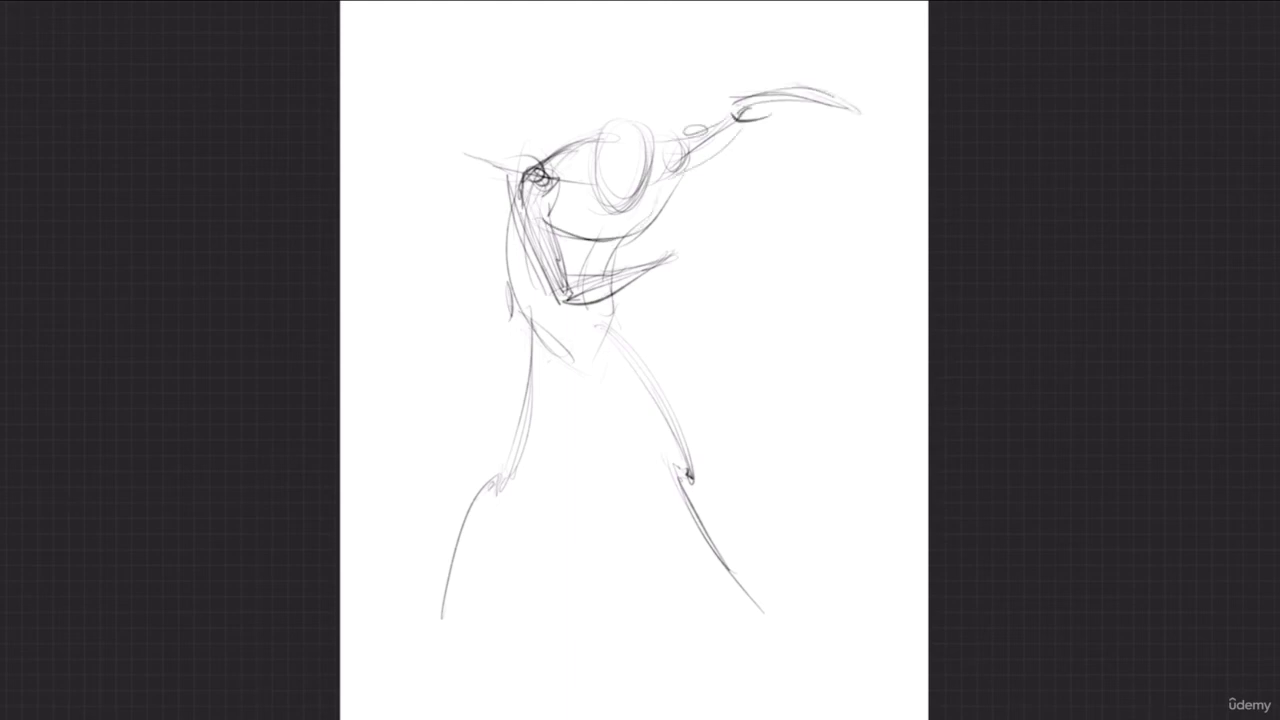
Draw the third figure's hip line and the outer and inner contours of the bent leg's thigh
mouse_move(532, 262)
mouse_down()
mouse_move(512, 324)
mouse_move(570, 364)
mouse_up()
drag(509, 314, 488, 490)
drag(496, 428, 484, 502)
drag(564, 388, 534, 462)
drag(572, 352, 540, 460)
Reinforce the outer thigh, knee and shin contours of the stretched leg down to the ankle
mouse_move(612, 316)
mouse_down()
mouse_move(670, 380)
mouse_move(690, 482)
mouse_move(584, 386)
mouse_move(708, 516)
mouse_up()
mouse_move(660, 462)
mouse_down()
mouse_move(668, 532)
mouse_move(724, 582)
mouse_up()
drag(704, 486, 770, 608)
Draw the calf and shin contours of the bent leg, tapering to the ankle, and firm up its inner thigh
drag(534, 452, 474, 566)
drag(488, 480, 442, 532)
drag(446, 490, 440, 632)
drag(486, 548, 444, 648)
mouse_move(446, 608)
mouse_down()
mouse_move(440, 656)
mouse_move(442, 638)
mouse_up()
mouse_move(551, 432)
mouse_down()
mouse_move(551, 337)
mouse_move(610, 402)
mouse_up()
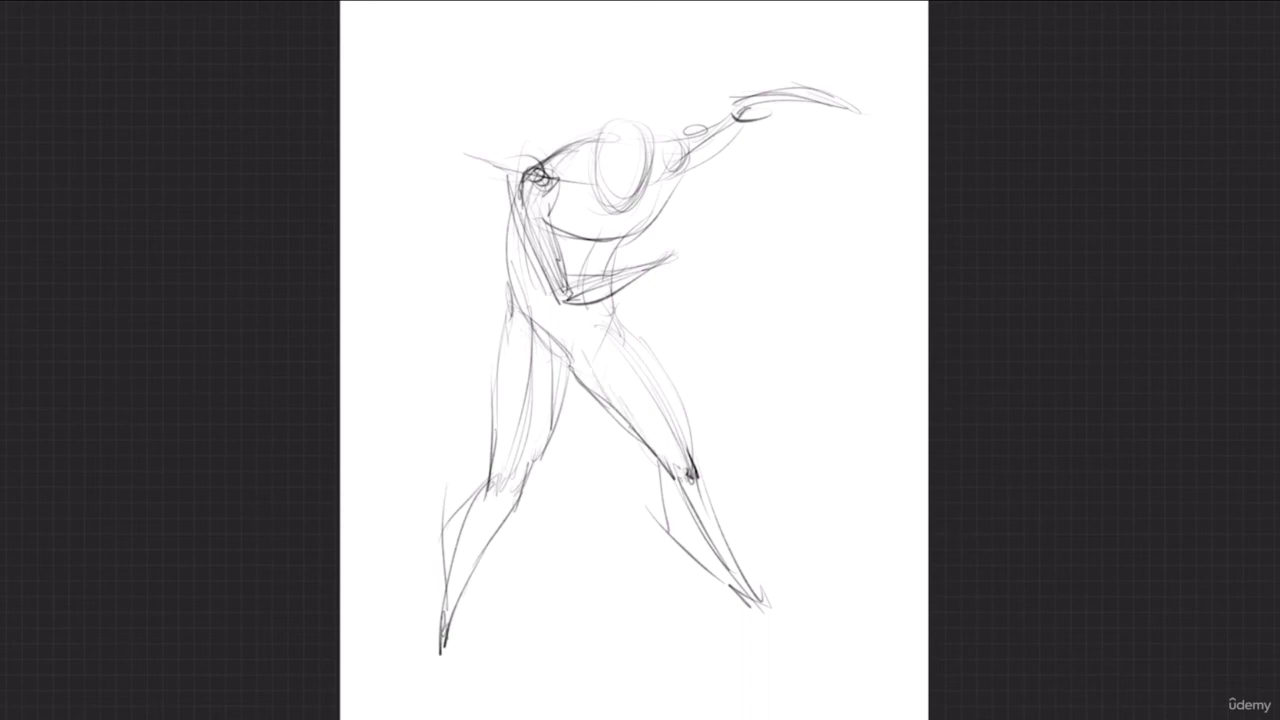
Sketch both feet of the third figure and darken the bent leg's ankle and lower calf
mouse_move(752, 590)
mouse_down()
mouse_move(816, 646)
mouse_move(745, 640)
mouse_move(838, 656)
mouse_up()
mouse_move(440, 634)
mouse_down()
mouse_move(434, 670)
mouse_move(447, 679)
mouse_up()
mouse_move(439, 632)
mouse_down()
mouse_move(414, 698)
mouse_move(434, 640)
mouse_up()
mouse_move(432, 654)
mouse_down()
mouse_move(414, 700)
mouse_move(456, 704)
mouse_move(452, 606)
mouse_move(466, 590)
mouse_up()
drag(486, 540, 458, 632)
Reinforce the inner thigh and head outline, and add the face's centre line and the neck-to-shoulder line
mouse_move(532, 454)
mouse_down()
mouse_move(510, 506)
mouse_move(486, 492)
mouse_move(554, 352)
mouse_move(538, 310)
mouse_move(610, 346)
mouse_up()
mouse_move(630, 144)
mouse_down()
mouse_move(616, 214)
mouse_move(648, 170)
mouse_move(602, 190)
mouse_move(636, 122)
mouse_move(652, 178)
mouse_up()
mouse_move(646, 122)
mouse_down()
mouse_move(652, 196)
mouse_move(616, 212)
mouse_move(561, 180)
mouse_up()
drag(650, 196, 638, 206)
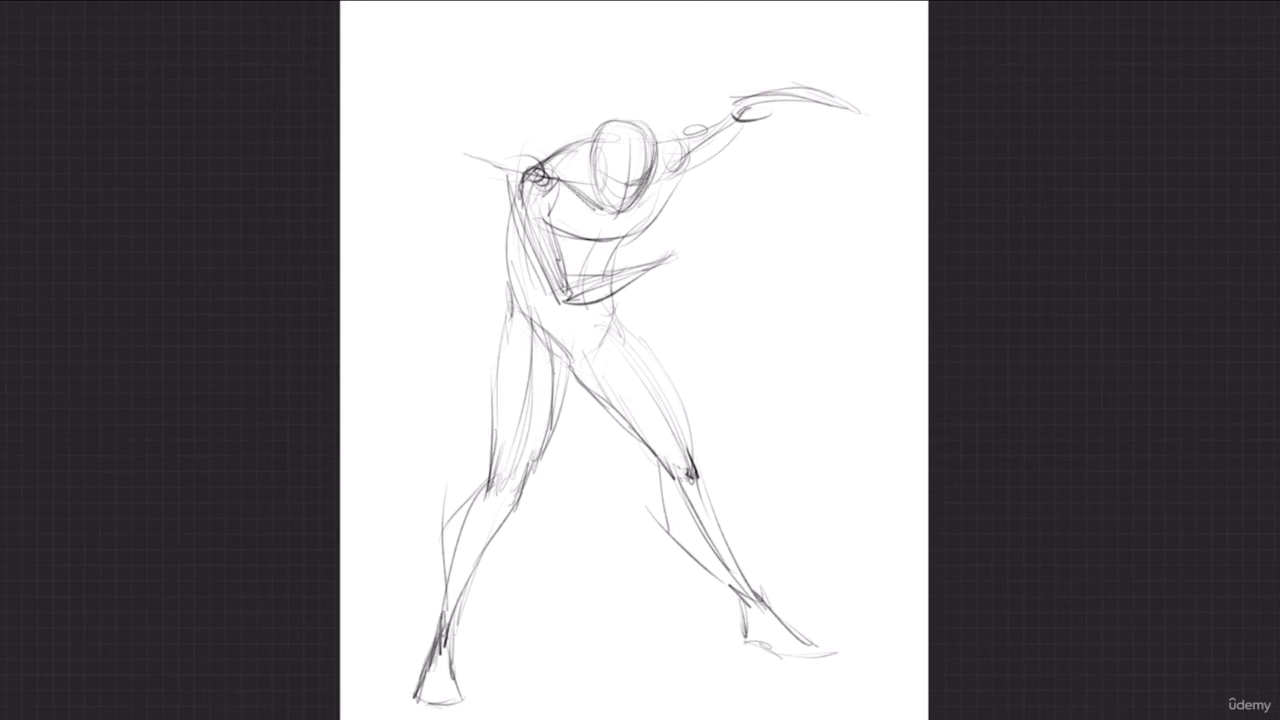
Firm up the outstretched arm's contours and sketch its drooping hand with thumb and fingers
mouse_move(686, 162)
mouse_down()
mouse_move(678, 188)
mouse_move(746, 116)
mouse_move(670, 142)
mouse_move(752, 100)
mouse_move(848, 104)
mouse_move(732, 127)
mouse_up()
mouse_move(844, 106)
mouse_down()
mouse_move(896, 128)
mouse_move(842, 126)
mouse_move(850, 148)
mouse_move(890, 124)
mouse_move(908, 152)
mouse_move(898, 148)
mouse_up()
mouse_move(848, 134)
mouse_down()
mouse_move(870, 134)
mouse_move(858, 160)
mouse_up()
mouse_move(882, 130)
mouse_down()
mouse_move(854, 166)
mouse_move(894, 152)
mouse_up()
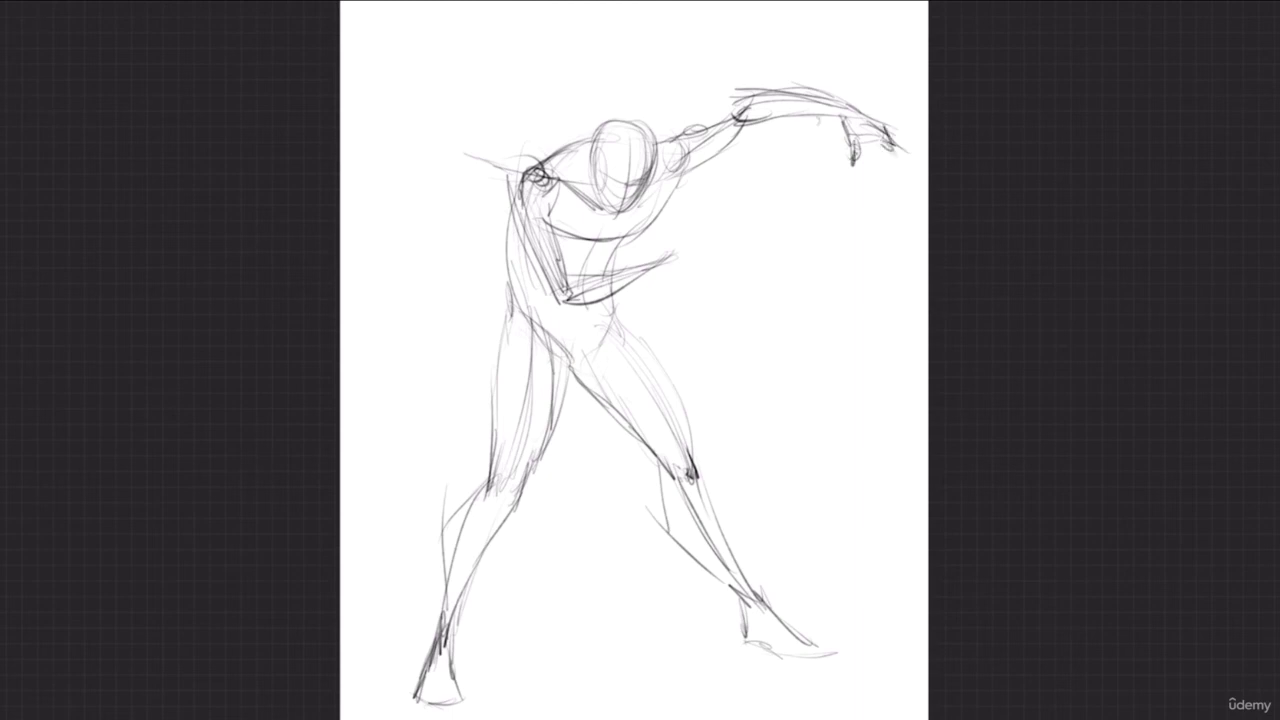
Sketch the open hand of the bent arm with spread fingers and firm up its forearm contours
mouse_move(654, 262)
mouse_down()
mouse_move(668, 248)
mouse_move(658, 254)
mouse_up()
mouse_move(656, 254)
mouse_down()
mouse_move(686, 226)
mouse_move(692, 262)
mouse_up()
mouse_move(692, 264)
mouse_down()
mouse_move(658, 266)
mouse_move(716, 241)
mouse_move(701, 268)
mouse_move(712, 261)
mouse_up()
mouse_move(682, 269)
mouse_down()
mouse_move(712, 265)
mouse_move(668, 271)
mouse_up()
mouse_move(696, 270)
mouse_down()
mouse_move(654, 275)
mouse_move(699, 264)
mouse_up()
mouse_move(697, 247)
mouse_down()
mouse_move(711, 251)
mouse_move(665, 253)
mouse_move(722, 246)
mouse_move(708, 262)
mouse_move(582, 290)
mouse_up()
mouse_move(624, 270)
mouse_down()
mouse_move(554, 282)
mouse_move(546, 230)
mouse_move(630, 250)
mouse_up()
Reinforce the third figure's head outline, torso side, hip and outer thigh contours with longer strokes
mouse_move(614, 122)
mouse_down()
mouse_move(607, 143)
mouse_move(643, 202)
mouse_up()
drag(580, 136, 630, 118)
drag(521, 212, 510, 320)
drag(520, 262, 500, 384)
drag(612, 312, 676, 394)
drag(652, 342, 696, 458)
drag(568, 378, 567, 450)
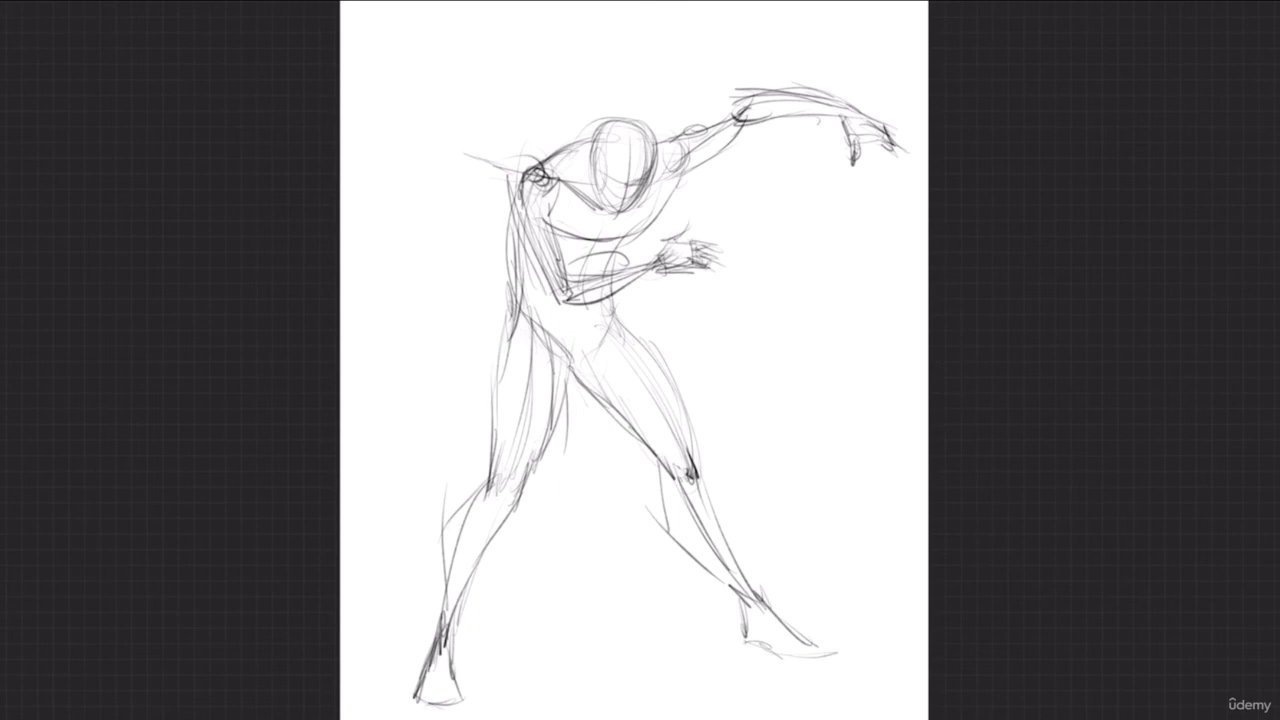
Redo the stretched leg's outer contour from hip to ankle and reinforce its calf and heel
mouse_move(616, 318)
mouse_down()
mouse_move(678, 384)
mouse_move(704, 476)
mouse_up()
key(ctrl+z)
drag(614, 318, 764, 612)
mouse_move(672, 482)
mouse_down()
mouse_move(678, 550)
mouse_move(674, 538)
mouse_move(724, 586)
mouse_move(744, 634)
mouse_up()
drag(732, 598, 741, 640)
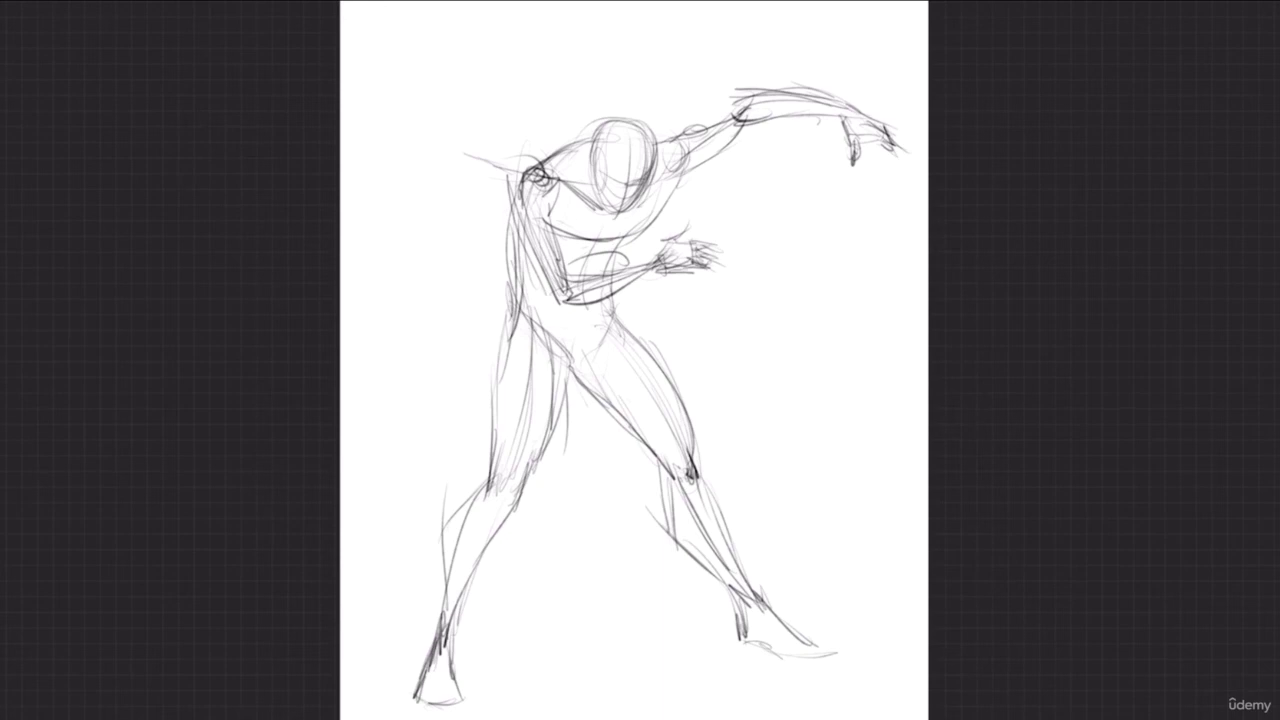
Sketch short demonstration strokes beside the stretched leg's thigh and above the outstretched forearm
drag(666, 333, 709, 409)
drag(714, 399, 710, 410)
mouse_move(659, 328)
mouse_down()
mouse_move(665, 338)
mouse_move(675, 324)
mouse_up()
drag(756, 60, 823, 68)
mouse_move(809, 58)
mouse_down()
mouse_move(824, 69)
mouse_move(743, 61)
mouse_up()
Undo the demonstration strokes around the third figure
key(ctrl+z)
key(ctrl+z)
key(ctrl+z)
key(ctrl+z)
key(ctrl+z)
key(ctrl+z)
key(ctrl+z)
key(ctrl+z)
Start a fourth figure on a blank canvas, adding its back, waist and front torso lines around the long body curve
click(1241, 20)
click(1240, 2)
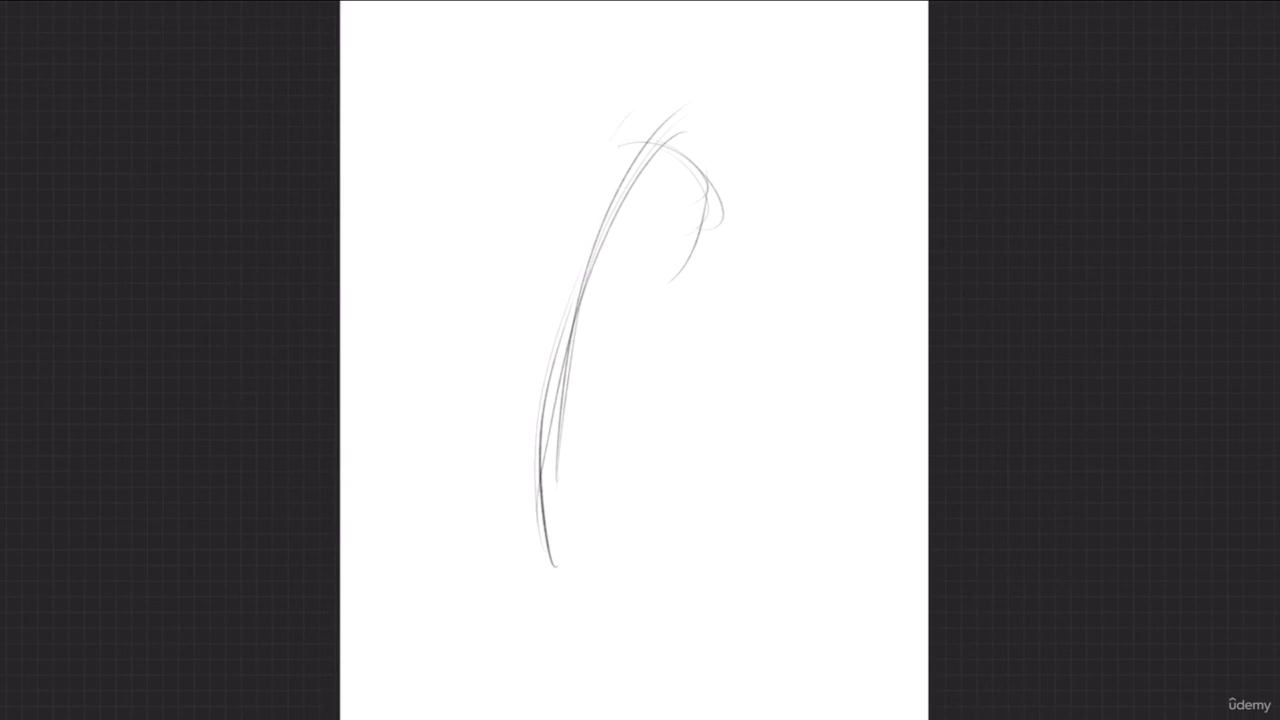
drag(587, 128, 570, 290)
drag(588, 250, 537, 325)
drag(678, 257, 650, 322)
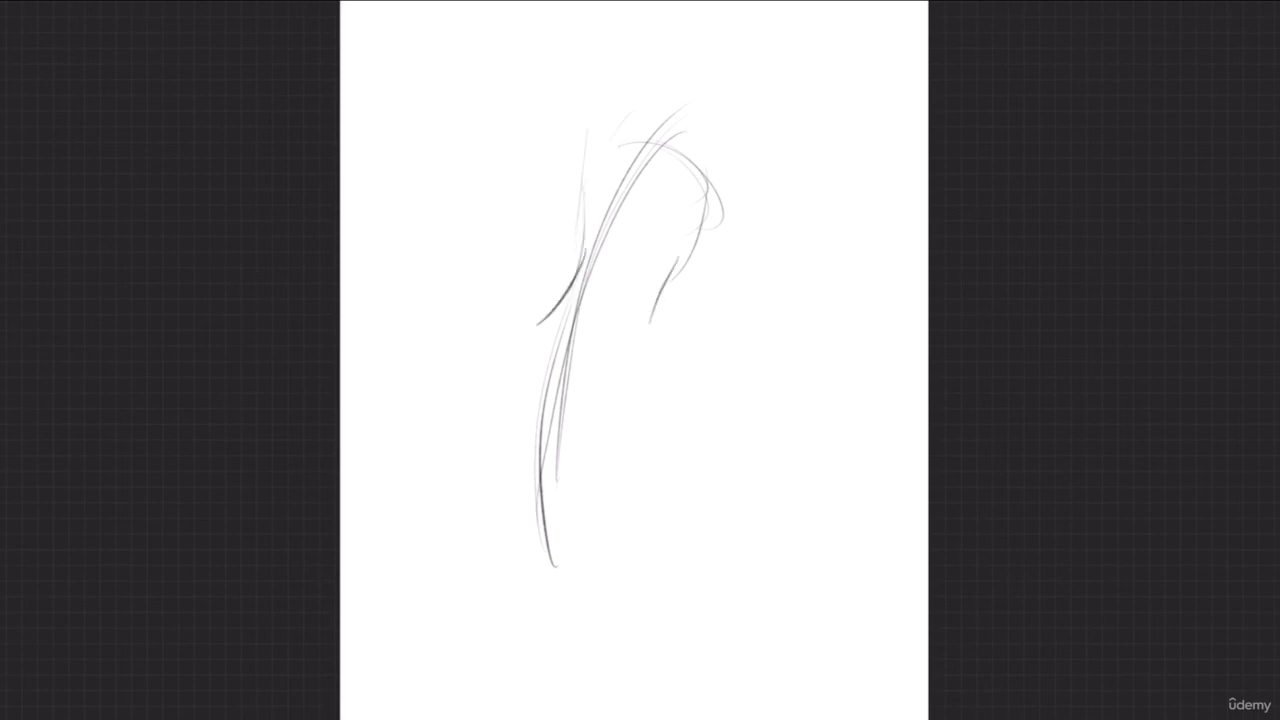
Draw the fourth figure's ribcage arch, torso centre line, belly and pelvis curves
mouse_move(588, 236)
mouse_down()
mouse_move(566, 284)
mouse_move(540, 300)
mouse_move(556, 388)
mouse_up()
mouse_move(578, 328)
mouse_down()
mouse_move(588, 380)
mouse_move(642, 352)
mouse_up()
mouse_move(598, 248)
mouse_down()
mouse_move(678, 218)
mouse_move(658, 292)
mouse_up()
drag(681, 166, 622, 316)
drag(658, 258, 612, 358)
mouse_move(680, 155)
mouse_down()
mouse_move(664, 250)
mouse_move(632, 290)
mouse_up()
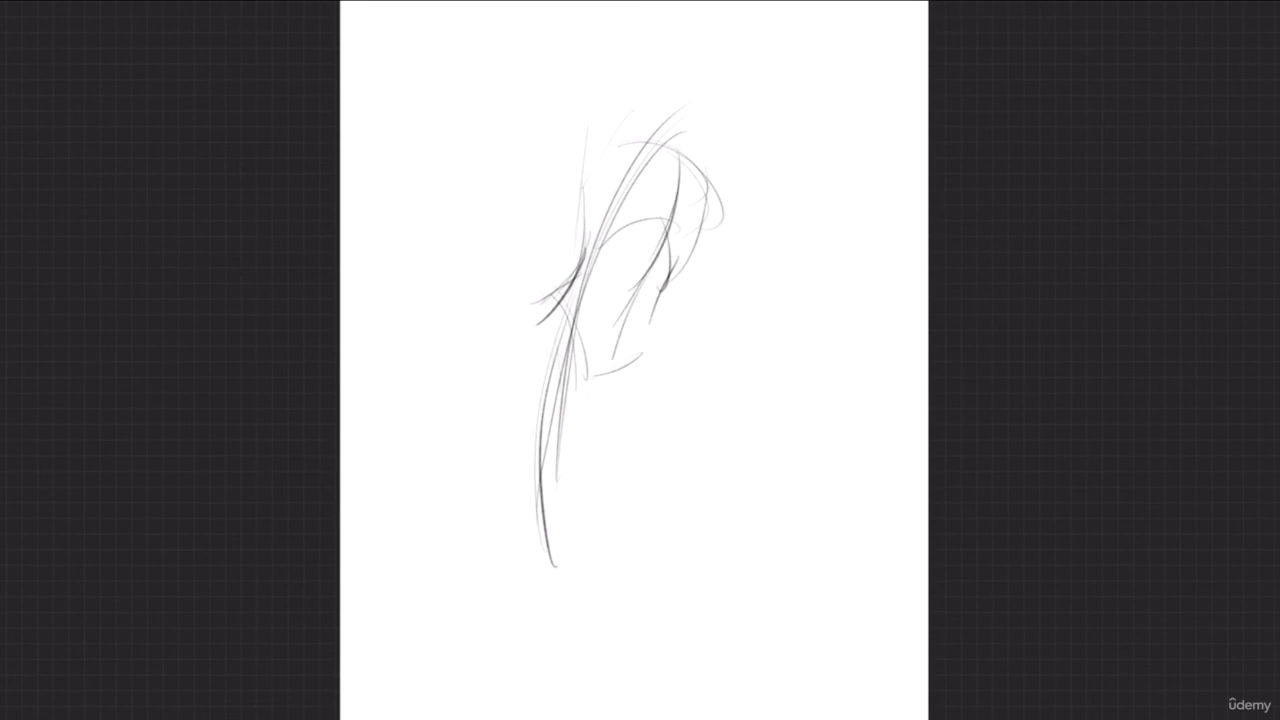
Sketch the raised arm arching overhead and a tilted oval head with crossed facial guidelines
mouse_move(610, 122)
mouse_down()
mouse_move(640, 150)
mouse_move(622, 50)
mouse_move(784, 82)
mouse_up()
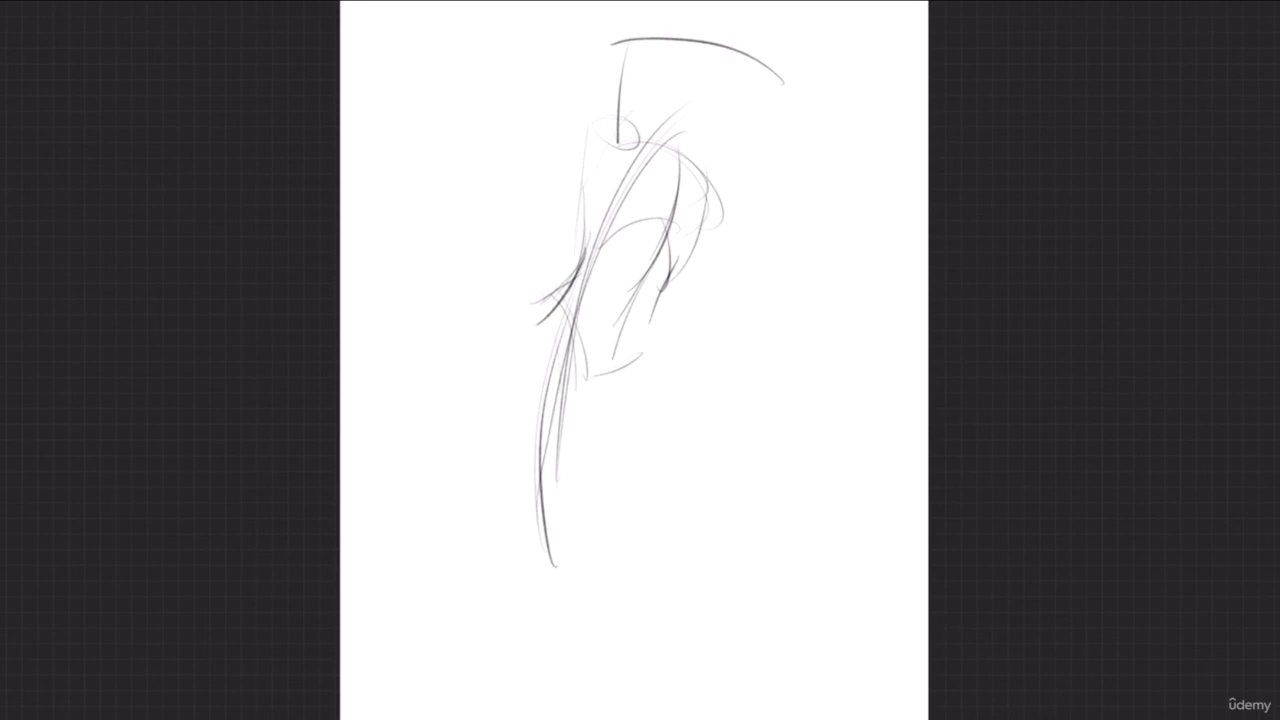
mouse_move(682, 90)
mouse_down()
mouse_move(732, 124)
mouse_move(734, 112)
mouse_up()
drag(700, 156, 738, 106)
mouse_move(666, 128)
mouse_down()
mouse_move(734, 90)
mouse_move(704, 154)
mouse_up()
mouse_move(720, 100)
mouse_down()
mouse_move(684, 150)
mouse_move(716, 134)
mouse_up()
drag(700, 118, 734, 138)
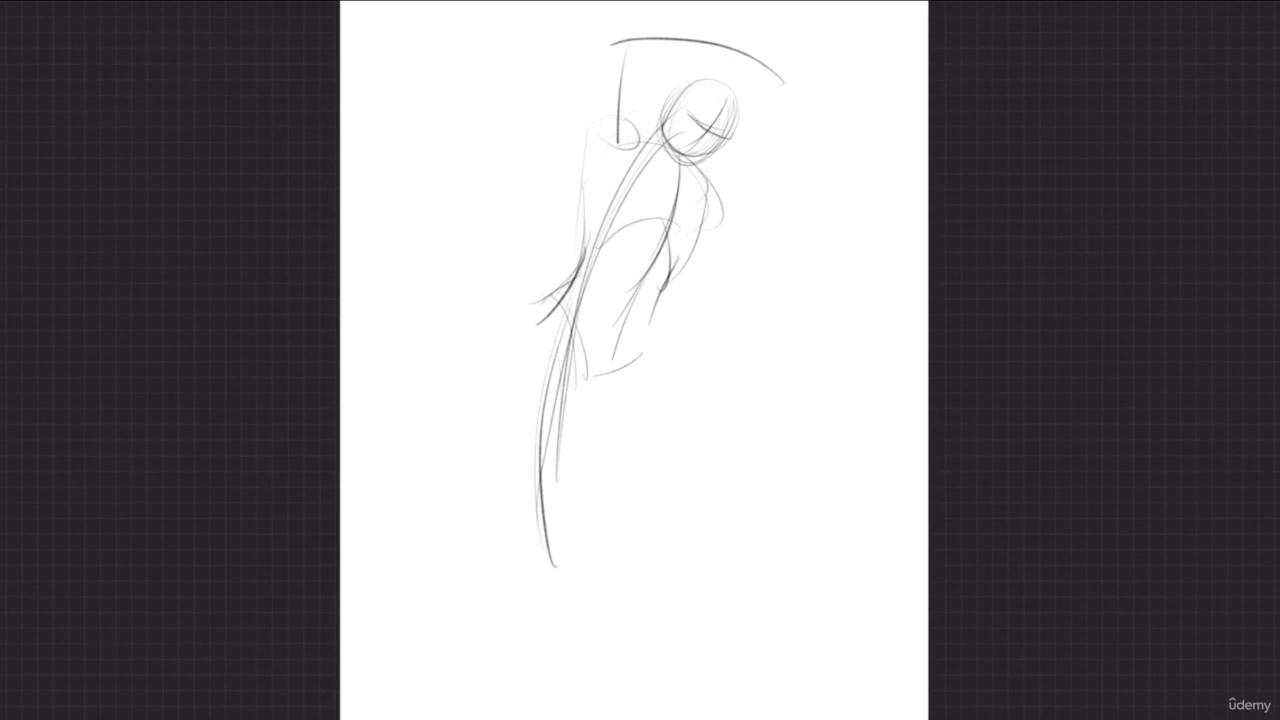
Sketch the fourth figure's front shoulder and lowered arm with a bent elbow and curved forearm
drag(730, 202, 736, 220)
drag(706, 184, 808, 350)
drag(710, 228, 766, 280)
mouse_move(768, 250)
mouse_down()
mouse_move(766, 284)
mouse_move(808, 374)
mouse_up()
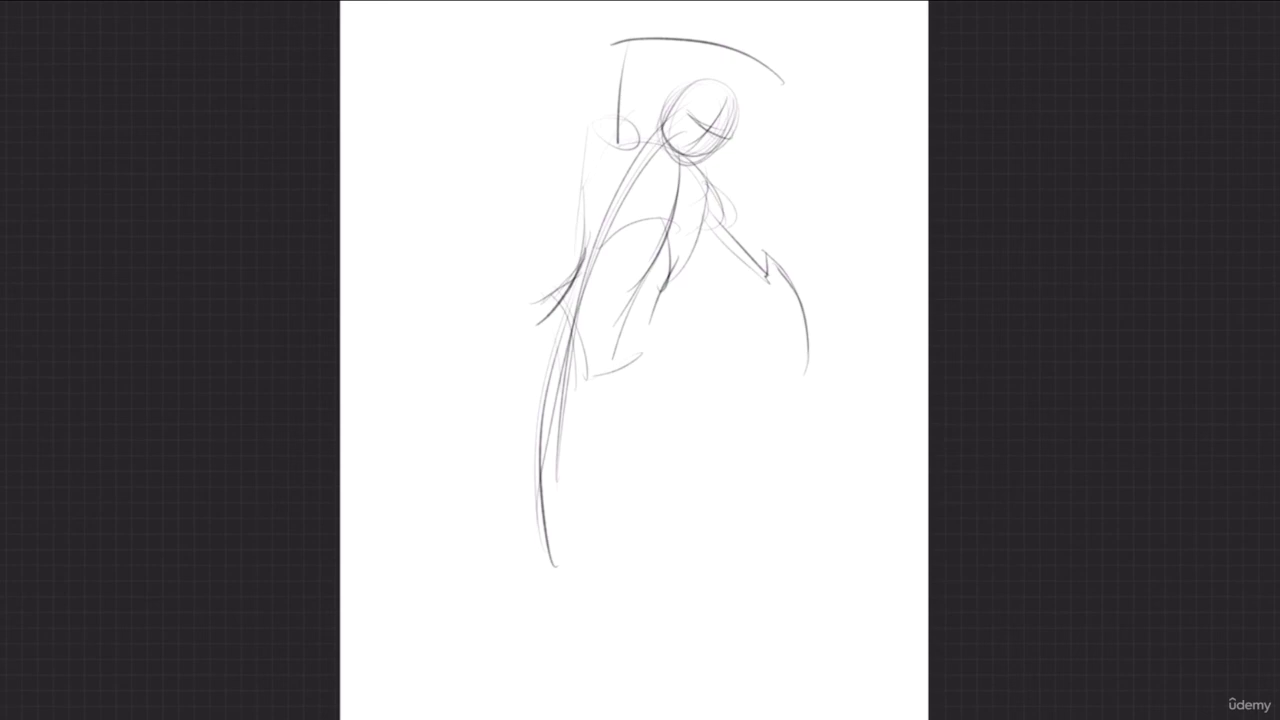
Sketch the hip, the long standing leg with a round knee, and the raised leg's horizontal thigh
drag(542, 306, 522, 334)
drag(592, 368, 591, 392)
drag(528, 314, 518, 348)
drag(608, 377, 763, 443)
drag(535, 318, 549, 514)
mouse_move(580, 306)
mouse_down()
mouse_move(557, 498)
mouse_move(556, 482)
mouse_move(516, 610)
mouse_move(556, 700)
mouse_up()
drag(718, 384, 746, 450)
mouse_move(626, 448)
mouse_down()
mouse_move(738, 442)
mouse_move(720, 456)
mouse_up()
drag(606, 452, 624, 476)
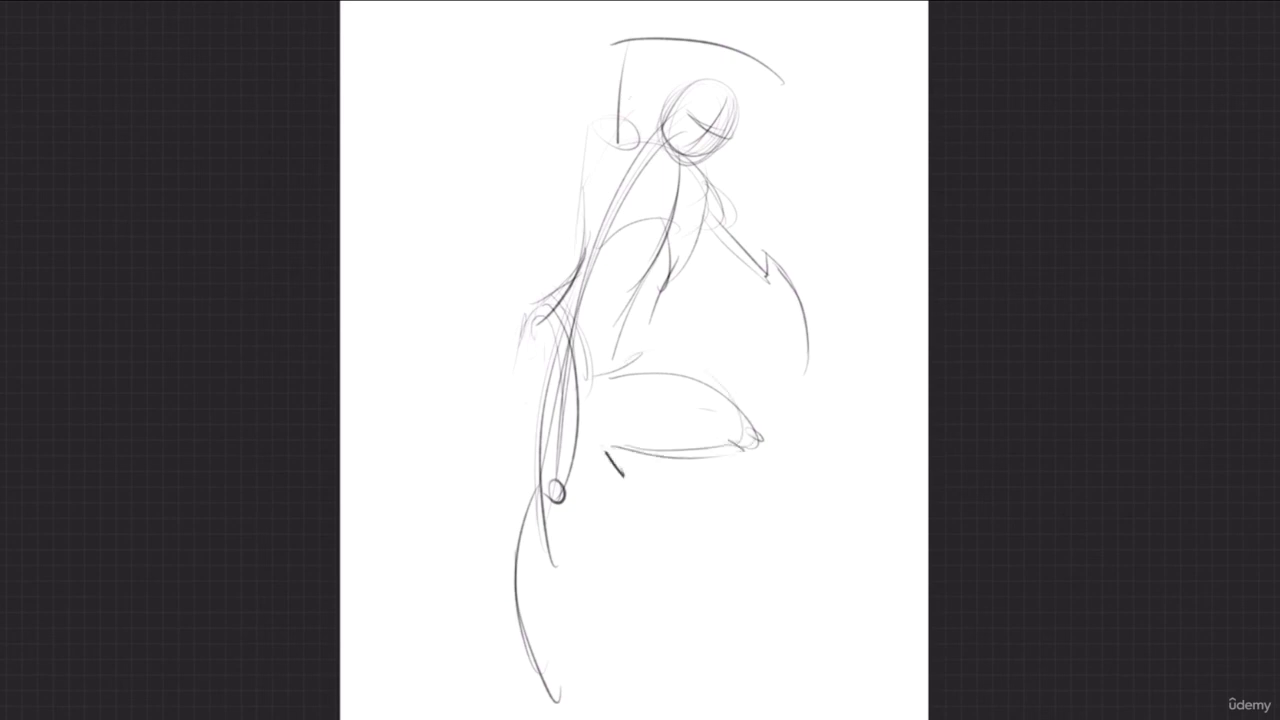
Reinforce the head outline and facial centre line, and add the raised arm's upper-arm and forearm contours
drag(698, 81, 672, 112)
mouse_move(694, 85)
mouse_down()
mouse_move(661, 137)
mouse_move(678, 98)
mouse_move(699, 161)
mouse_up()
drag(731, 110, 698, 159)
mouse_move(596, 130)
mouse_down()
mouse_move(596, 147)
mouse_move(621, 28)
mouse_move(692, 29)
mouse_move(798, 90)
mouse_up()
drag(664, 54, 788, 80)
mouse_move(704, 57)
mouse_down()
mouse_move(610, 52)
mouse_move(638, 160)
mouse_move(628, 204)
mouse_up()
Draw the back contour, hip and both thigh contours of the standing leg down to the knee
drag(588, 128, 584, 256)
drag(584, 206, 512, 482)
drag(508, 370, 524, 512)
drag(530, 460, 520, 526)
drag(566, 342, 586, 518)
key(ctrl+z)
drag(582, 414, 562, 508)
drag(573, 450, 566, 524)
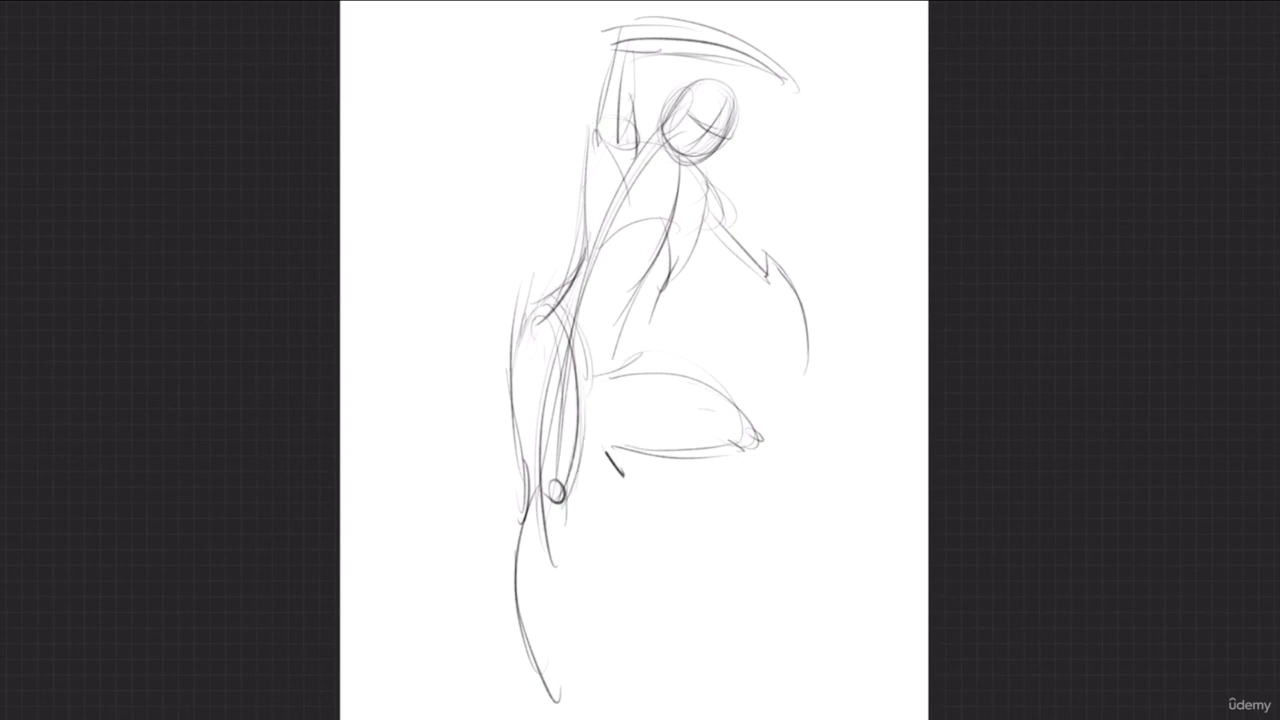
Draw the standing leg's calf and shin contours, and scale the whole figure down to leave room below the ankle
drag(572, 466, 550, 554)
drag(522, 494, 498, 564)
mouse_move(522, 506)
mouse_down()
mouse_move(494, 580)
mouse_move(486, 662)
mouse_up()
drag(484, 588, 530, 682)
drag(558, 530, 542, 658)
key(v)
drag(480, 703, 509, 627)
key(v)
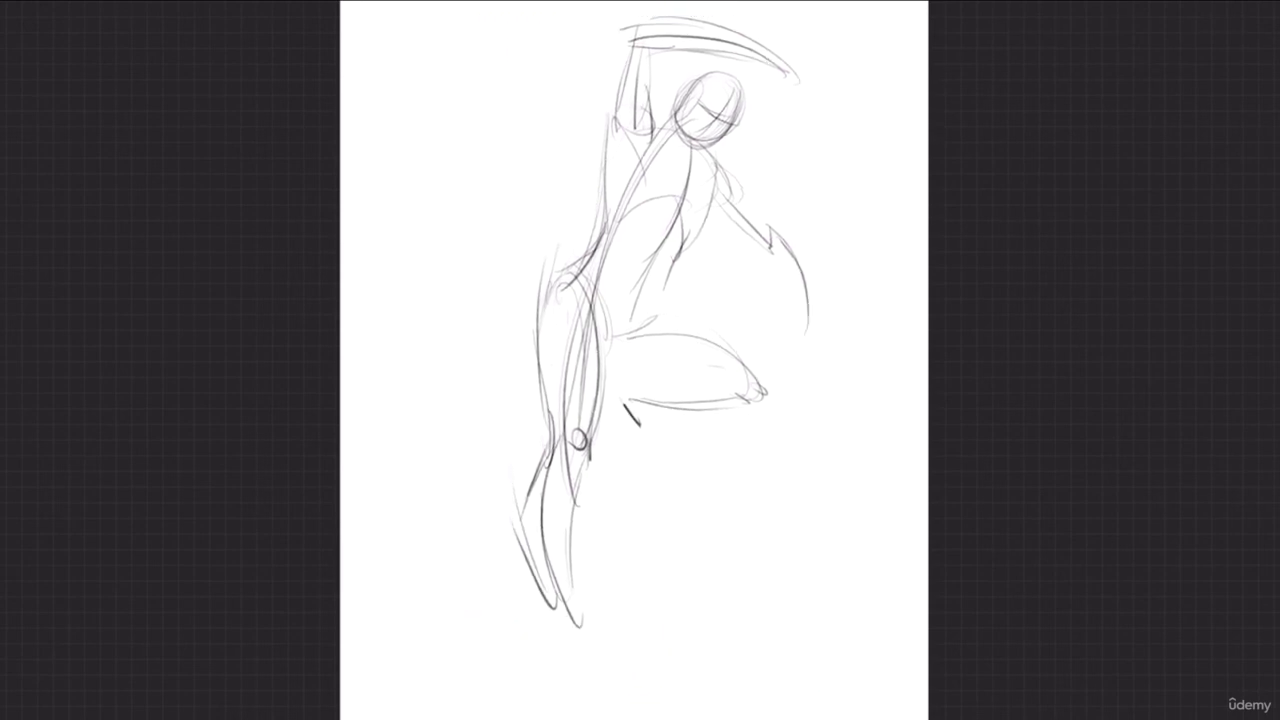
Reinforce the standing leg's shin and sketch its pointed foot below the ankle
drag(591, 458, 566, 636)
drag(572, 592, 614, 692)
mouse_move(556, 620)
mouse_down()
mouse_move(548, 660)
mouse_move(614, 706)
mouse_up()
Firm up the raised thigh and knee, and sketch the tucked lower leg and foot behind it
mouse_move(606, 340)
mouse_down()
mouse_move(764, 402)
mouse_move(766, 416)
mouse_up()
drag(632, 428, 754, 428)
drag(618, 402, 614, 468)
mouse_move(616, 468)
mouse_down()
mouse_move(644, 502)
mouse_move(646, 399)
mouse_move(730, 383)
mouse_move(620, 410)
mouse_move(588, 357)
mouse_up()
Reinforce the chest side, shoulder and both upper-arm and forearm contours of the lowered arm
drag(709, 192, 702, 240)
drag(707, 168, 704, 236)
mouse_move(650, 134)
mouse_down()
mouse_move(720, 170)
mouse_move(750, 242)
mouse_move(776, 256)
mouse_up()
mouse_move(758, 214)
mouse_down()
mouse_move(786, 240)
mouse_move(812, 348)
mouse_up()
drag(768, 260, 806, 344)
drag(710, 154, 770, 246)
Reinforce the torso's front, hip and back lines, and sketch the hand at the end of the raised arm
drag(700, 208, 654, 334)
drag(610, 238, 560, 302)
drag(612, 148, 612, 174)
mouse_move(784, 56)
mouse_down()
mouse_move(812, 92)
mouse_move(772, 82)
mouse_move(790, 98)
mouse_up()
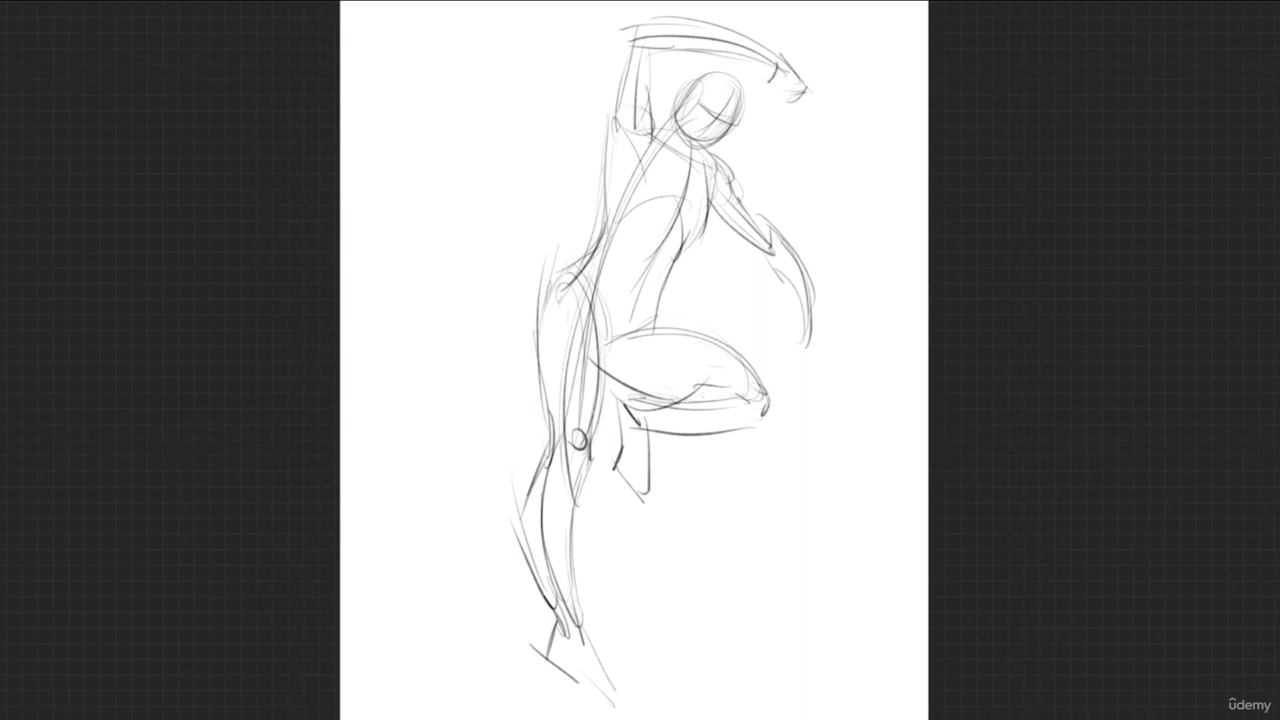
Sketch the hand and fingers at the end of the lowered arm, and reinforce the head outline and shoulder line
mouse_move(790, 337)
mouse_down()
mouse_move(782, 358)
mouse_move(811, 375)
mouse_move(803, 397)
mouse_up()
drag(790, 345, 780, 377)
mouse_move(686, 116)
mouse_down()
mouse_move(684, 82)
mouse_move(726, 68)
mouse_move(744, 116)
mouse_move(718, 73)
mouse_move(740, 114)
mouse_move(668, 122)
mouse_move(676, 184)
mouse_up()
mouse_move(636, 134)
mouse_down()
mouse_move(628, 222)
mouse_move(656, 236)
mouse_move(706, 242)
mouse_move(718, 170)
mouse_up()
Define the ribcage's lower edge and the abdomen, and reinforce the outer hip, back and armpit-side contours
drag(696, 242, 666, 282)
drag(672, 236, 624, 336)
drag(582, 260, 538, 356)
drag(548, 292, 538, 386)
drag(662, 274, 662, 322)
drag(666, 280, 666, 330)
drag(602, 242, 576, 274)
drag(616, 92, 612, 174)
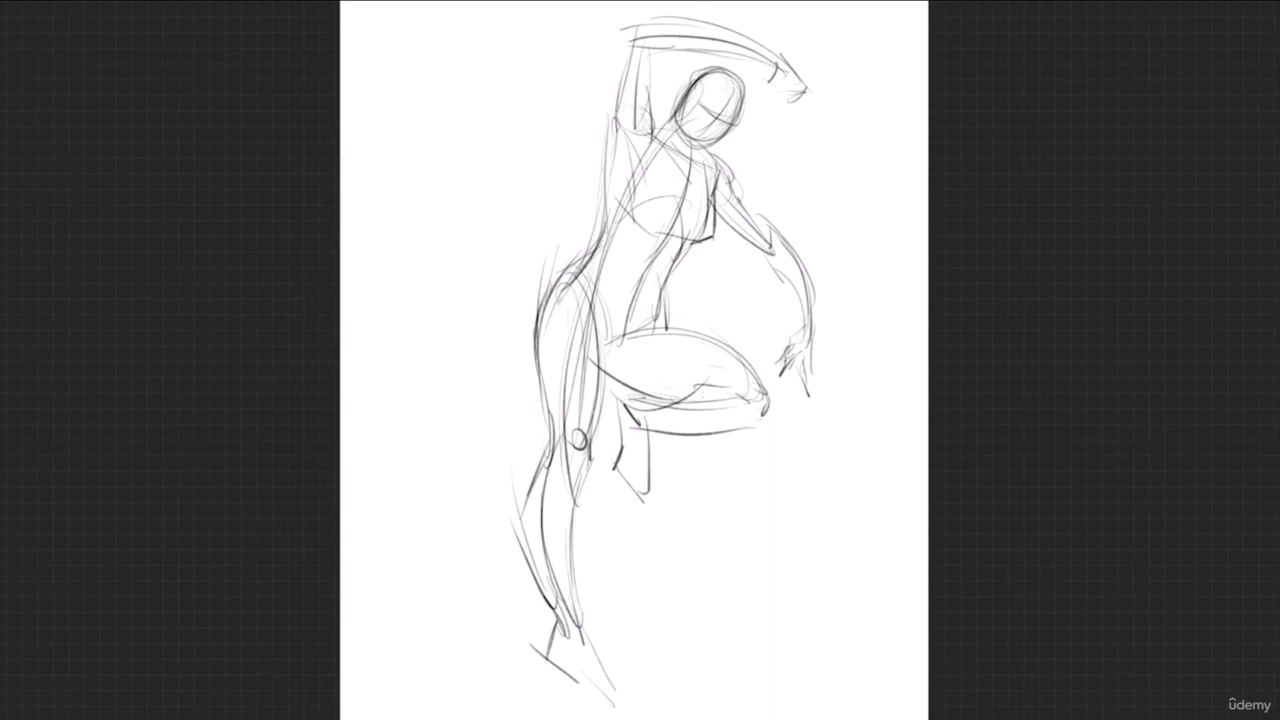
Sketch loose hair flowing from the head behind the raised forearm, and darken the oval head outline
drag(726, 40, 692, 80)
mouse_move(809, 17)
mouse_down()
mouse_move(770, 38)
mouse_move(818, 57)
mouse_up()
mouse_move(836, 33)
mouse_down()
mouse_move(827, 67)
mouse_move(734, 130)
mouse_up()
mouse_move(826, 108)
mouse_down()
mouse_move(750, 138)
mouse_move(792, 116)
mouse_up()
drag(688, 48, 676, 92)
mouse_move(716, 28)
mouse_down()
mouse_move(798, 14)
mouse_move(806, 108)
mouse_move(720, 144)
mouse_up()
drag(714, 74, 706, 146)
drag(740, 106, 702, 146)
drag(738, 106, 690, 144)
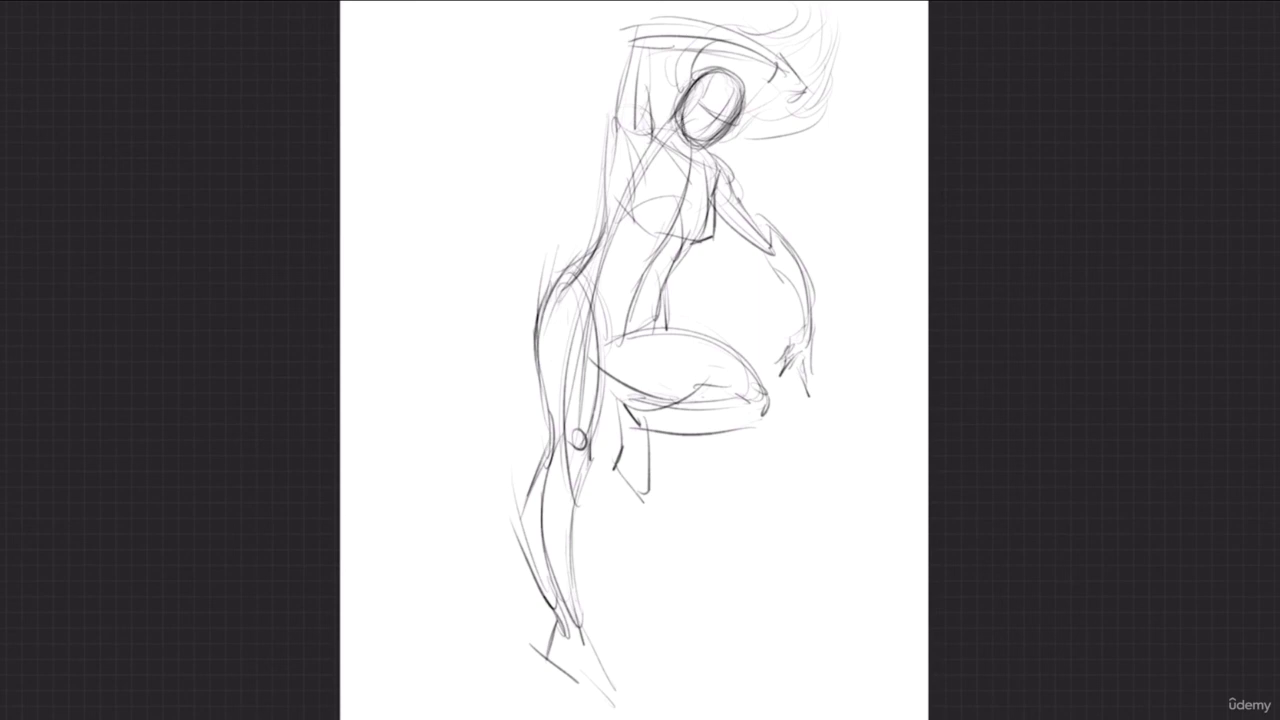
Firm up the raised upper arm's inner and outer contours, continuing the outer line down the side of the torso
mouse_move(688, 98)
mouse_down()
mouse_move(680, 118)
mouse_move(714, 69)
mouse_up()
drag(648, 98, 660, 142)
drag(646, 58, 652, 122)
drag(654, 42, 660, 94)
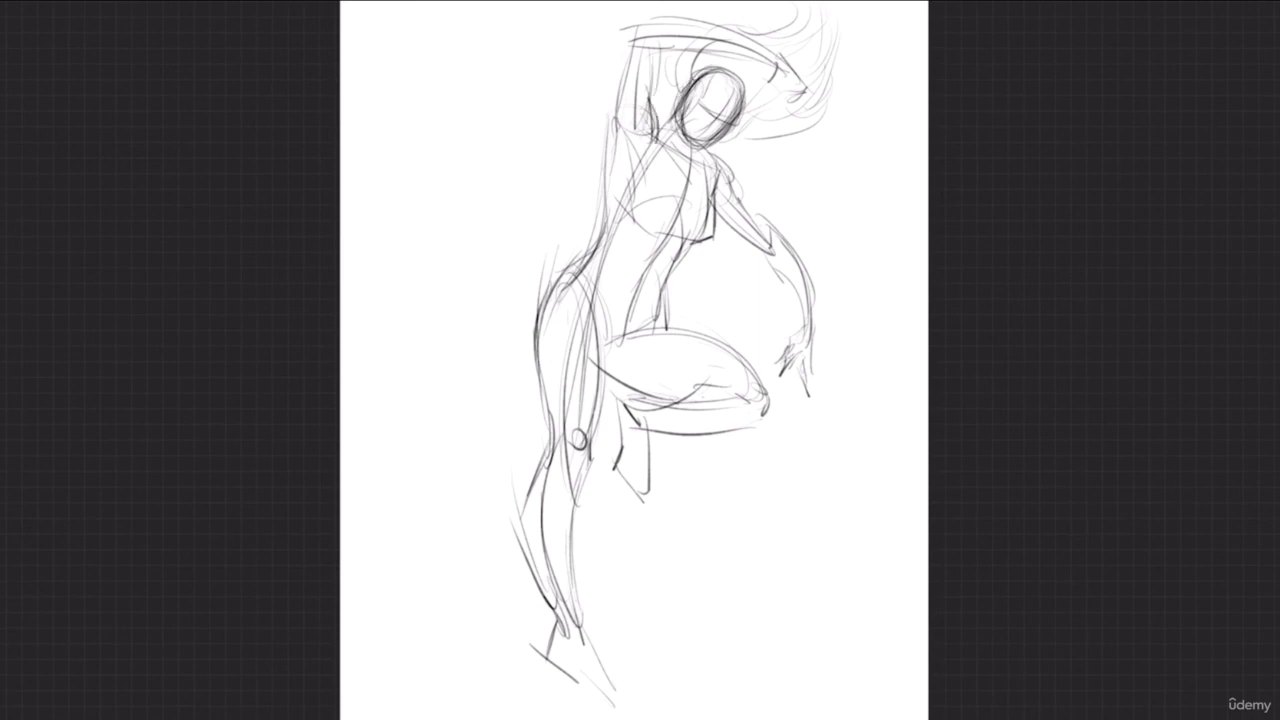
drag(626, 32, 614, 160)
drag(620, 106, 603, 232)
Sketch the curved base of the ribcage and reinforce the abdomen's front line down to the hip
mouse_move(614, 178)
mouse_down()
mouse_move(604, 234)
mouse_move(658, 272)
mouse_move(636, 256)
mouse_move(610, 262)
mouse_move(646, 282)
mouse_up()
mouse_move(646, 280)
mouse_down()
mouse_move(624, 352)
mouse_move(606, 356)
mouse_up()
drag(588, 262, 600, 352)
Reinforce the standing leg's knee, shin and calf contours, and extend the line of its pointed foot
mouse_move(553, 416)
mouse_down()
mouse_move(553, 476)
mouse_move(574, 503)
mouse_up()
drag(585, 458, 566, 542)
drag(575, 488, 569, 589)
drag(541, 469, 529, 511)
mouse_move(543, 458)
mouse_down()
mouse_move(521, 583)
mouse_move(549, 638)
mouse_move(622, 714)
mouse_up()
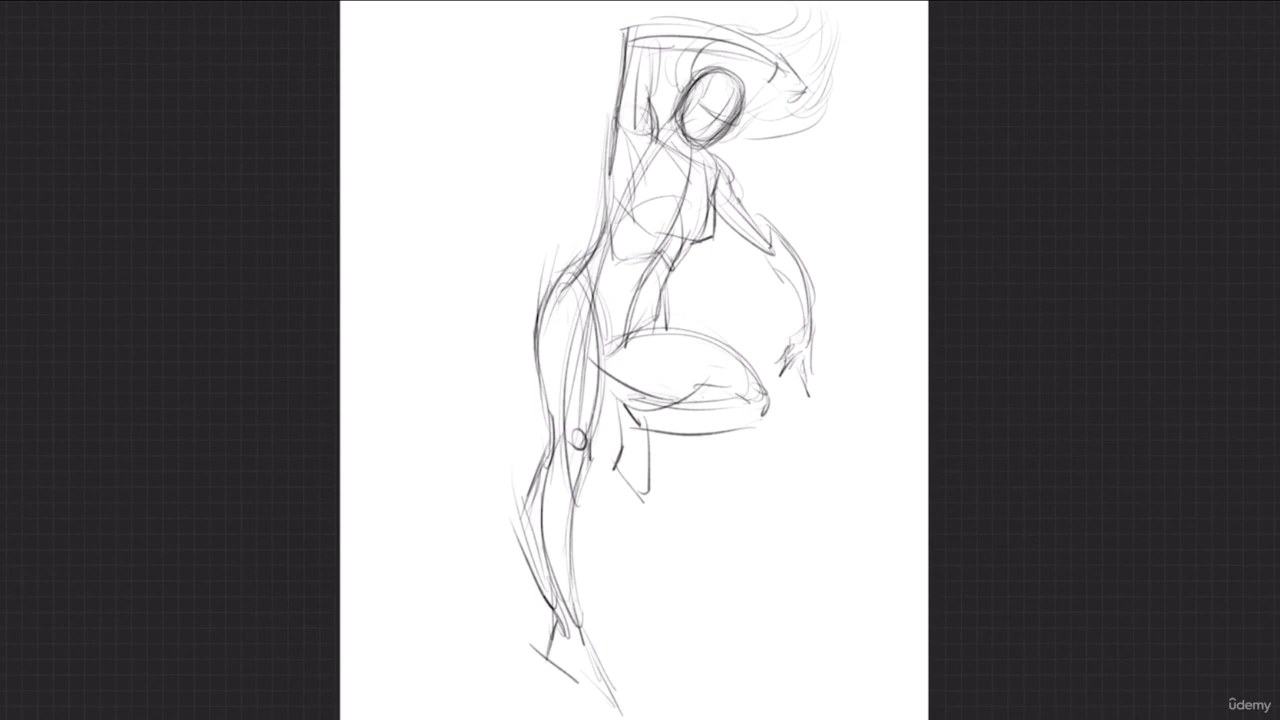
Rotate the whole figure sketch counter-clockwise with a transform so the standing leg slants, and apply it
key(v)
mouse_move(841, 716)
mouse_down()
mouse_move(946, 646)
mouse_move(933, 649)
mouse_up()
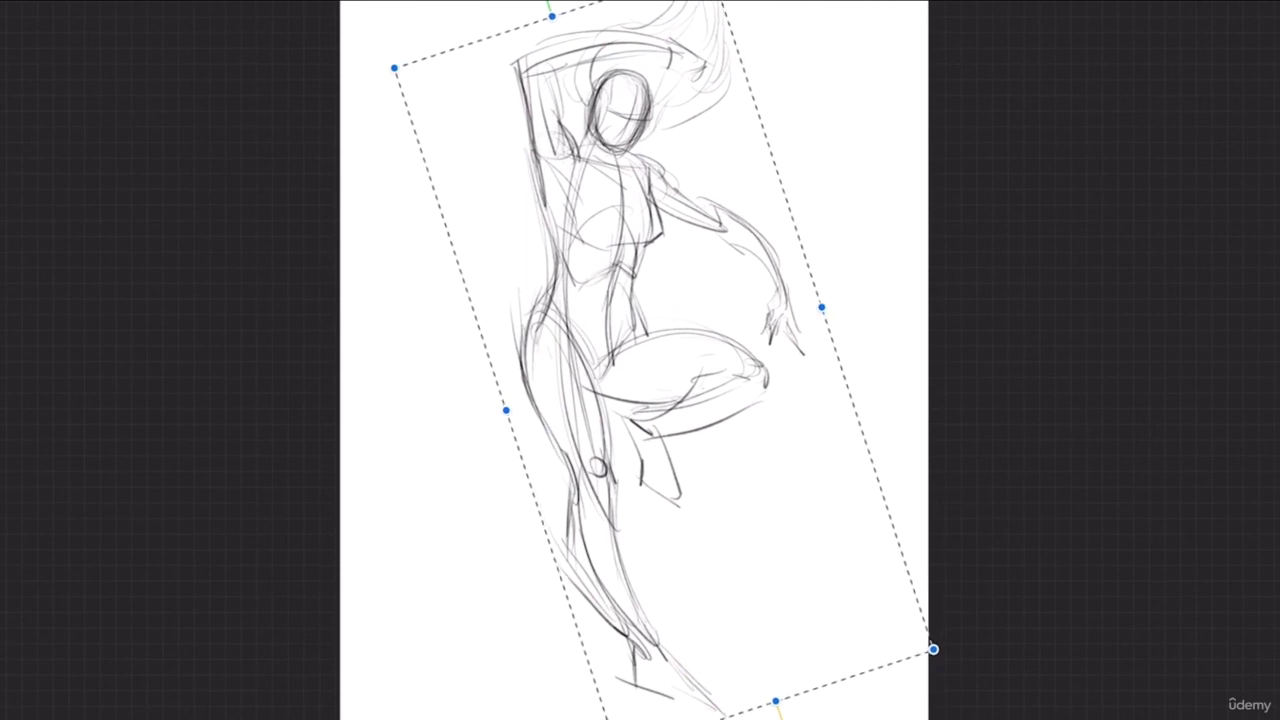
key(Return)
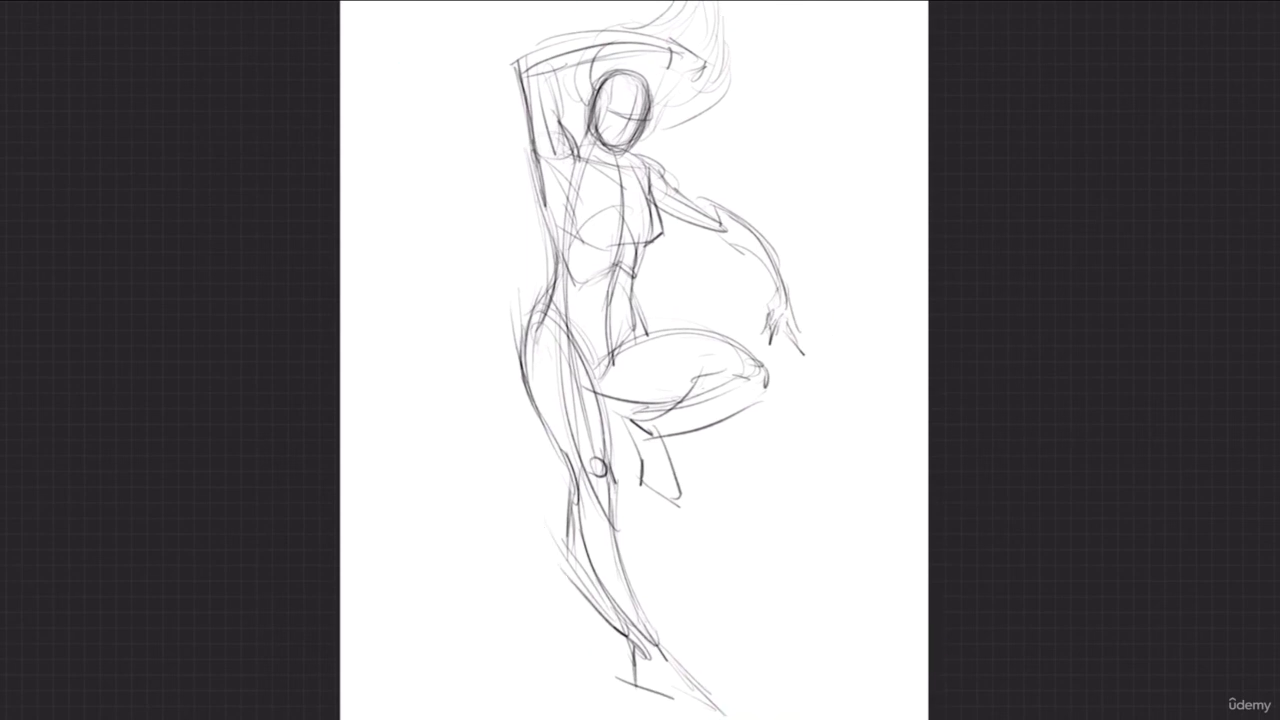